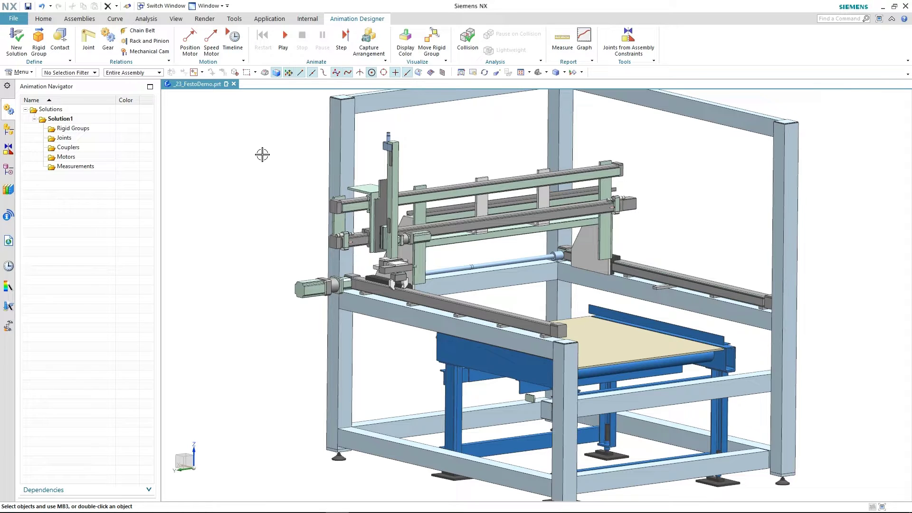
Group the top carriage plate, vertical plate and other carriage parts into Rigid Group (1)
scroll(262, 154, up, 3)
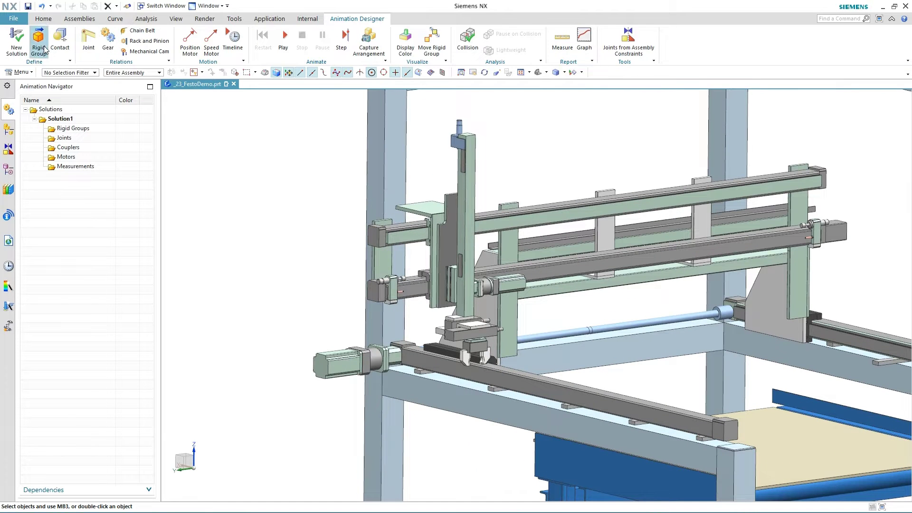
click(39, 41)
click(431, 211)
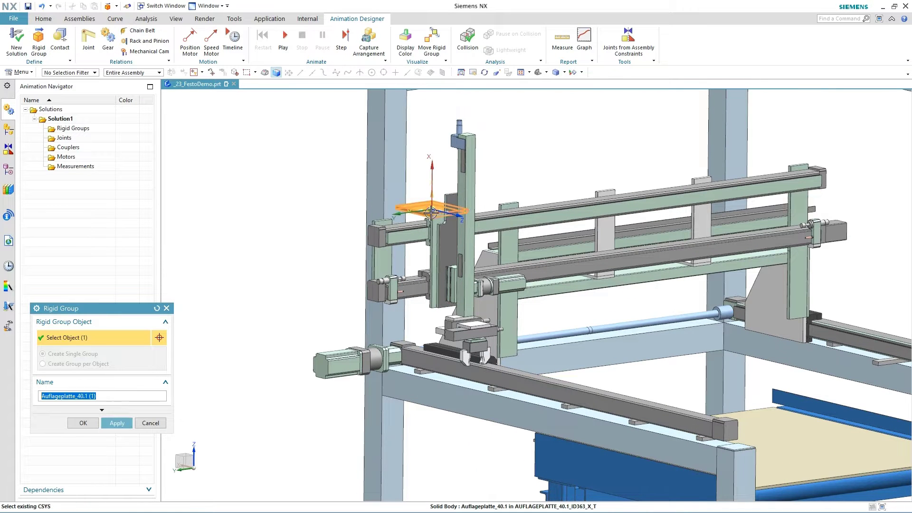
click(431, 219)
click(432, 223)
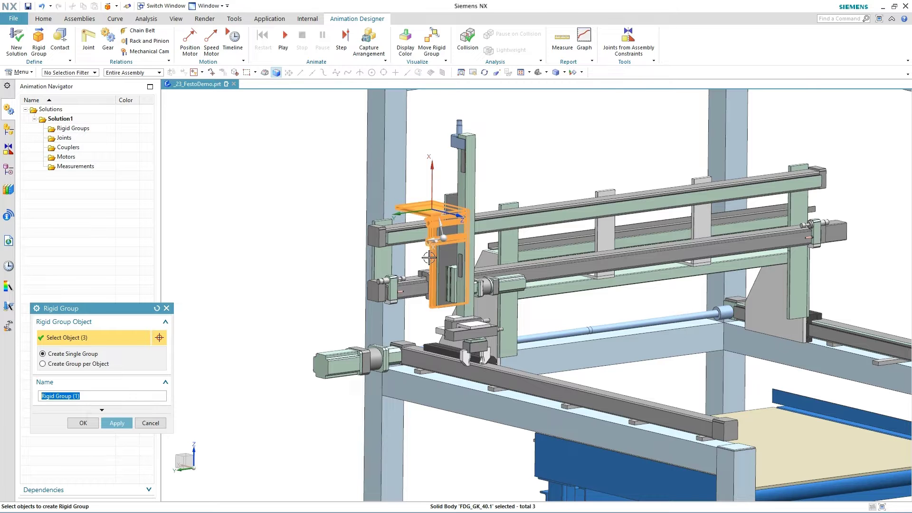
click(432, 285)
click(429, 274)
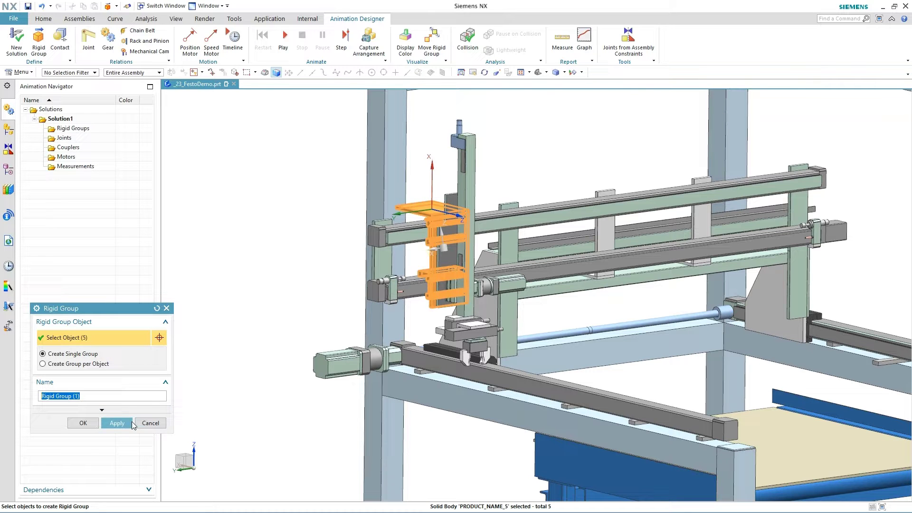
click(117, 423)
From a side view, make the vertical gripper assembly and horizontal cylinder Rigid Group (2)
key(F8)
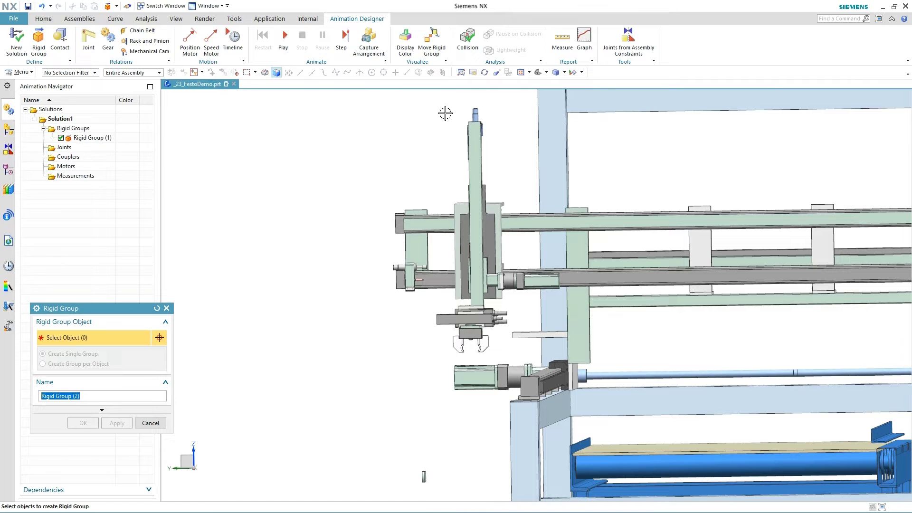
drag(440, 102, 512, 351)
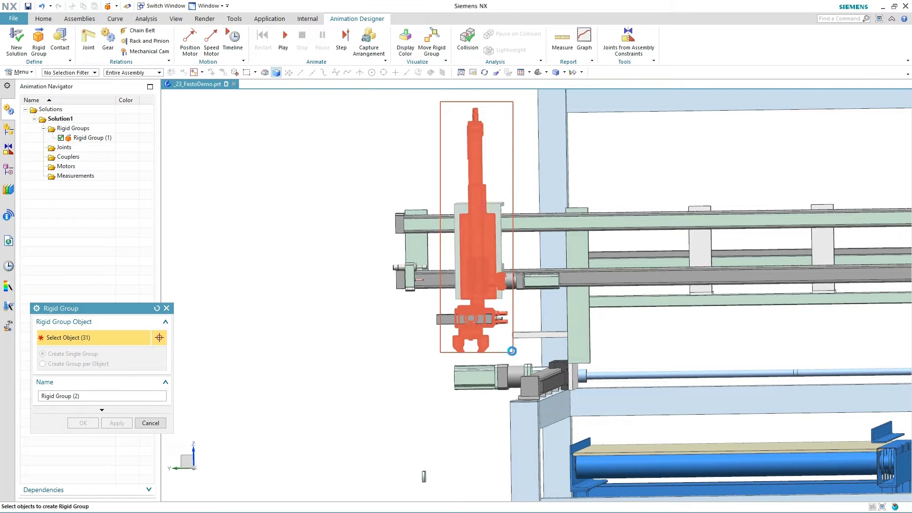
drag(432, 328, 564, 261)
click(117, 423)
middle_drag(252, 223, 286, 236)
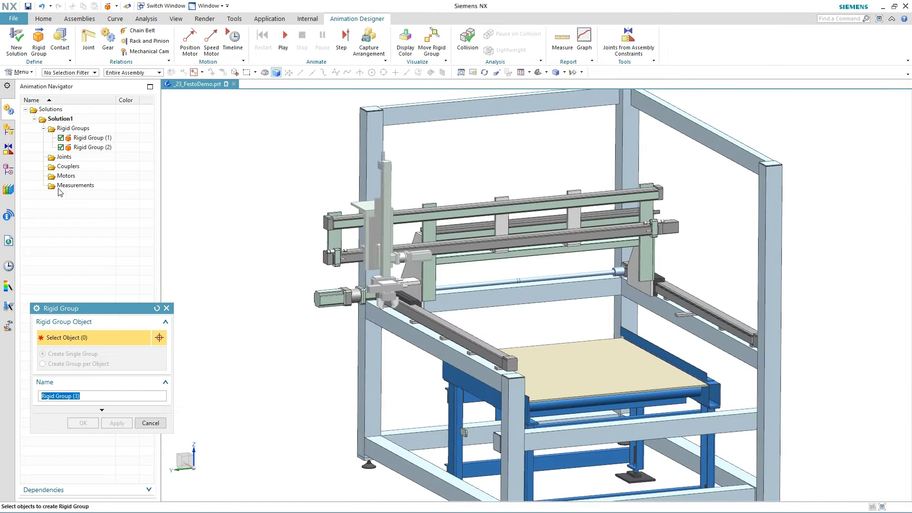
Make Rigid Group (3) from the Y-axis parts, starting at Winkel.1.1_id173_x_t in the assembly tree
click(8, 137)
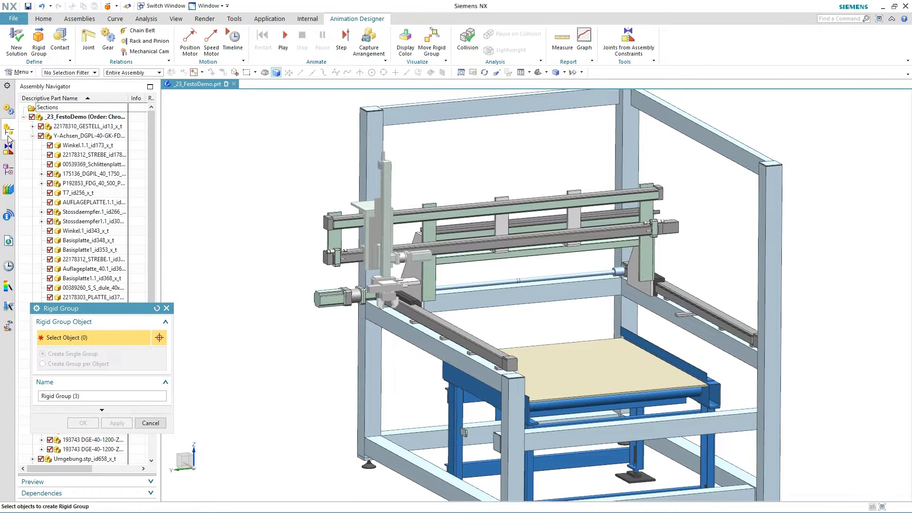
drag(76, 309, 196, 325)
click(92, 144)
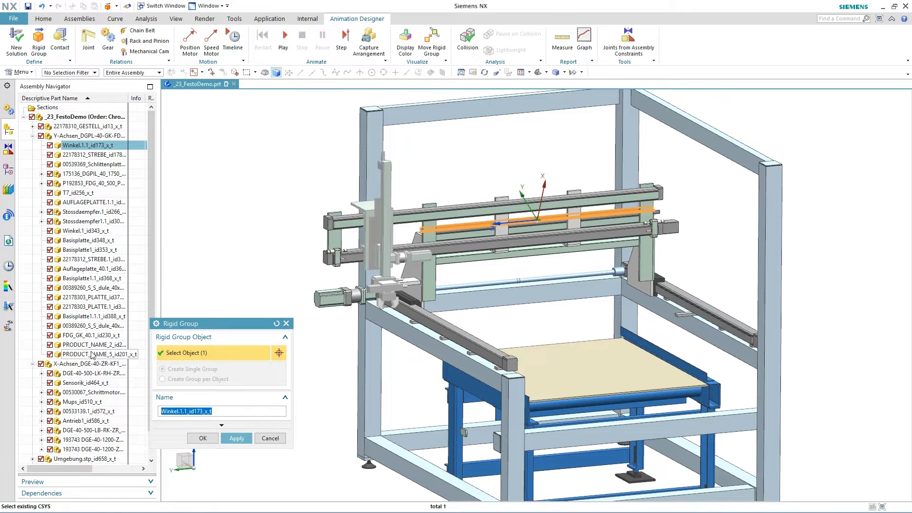
shift+click(92, 325)
scroll(448, 305, up, 3)
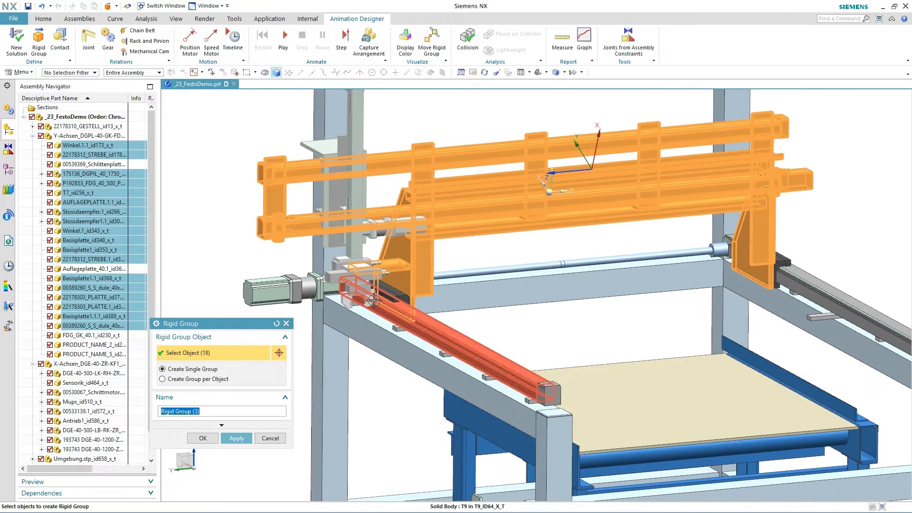
click(396, 293)
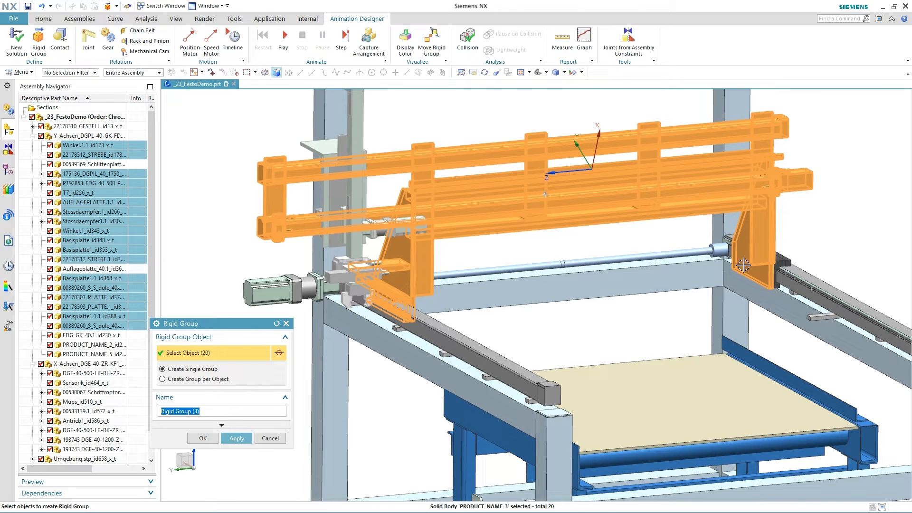
click(784, 258)
click(783, 258)
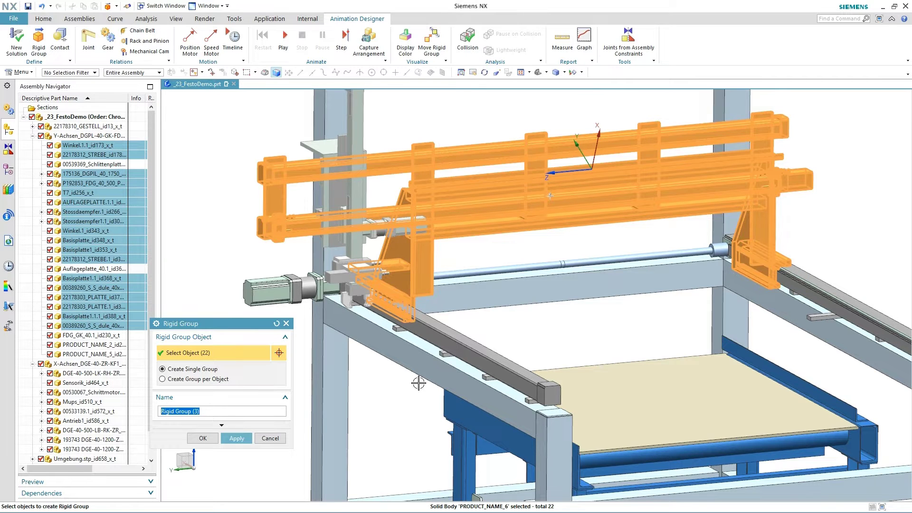
click(237, 438)
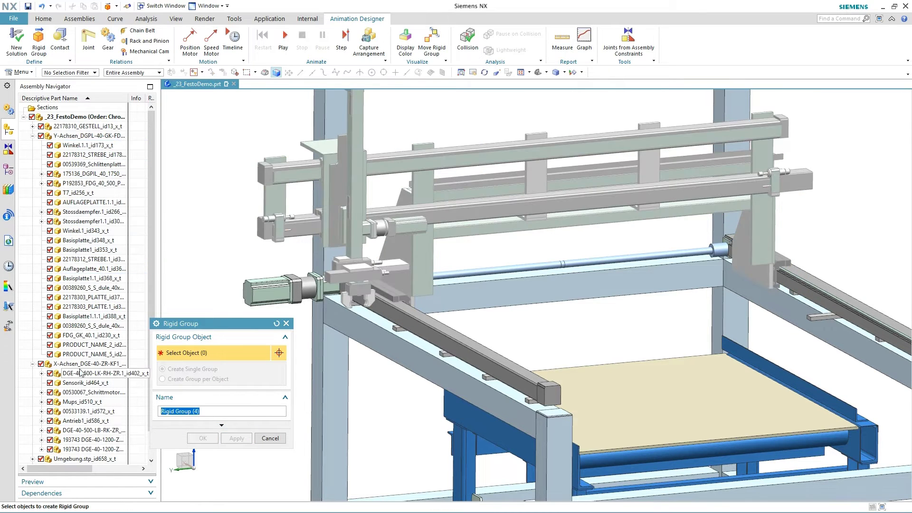
Create Rigid Group (4) from the seven X-axis rail parts
click(81, 373)
shift+click(76, 430)
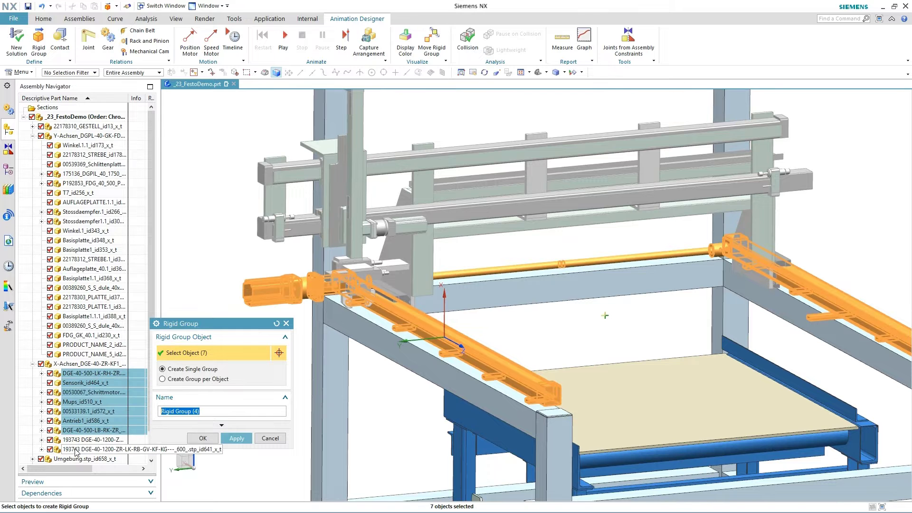
click(203, 438)
scroll(226, 418, up, 1)
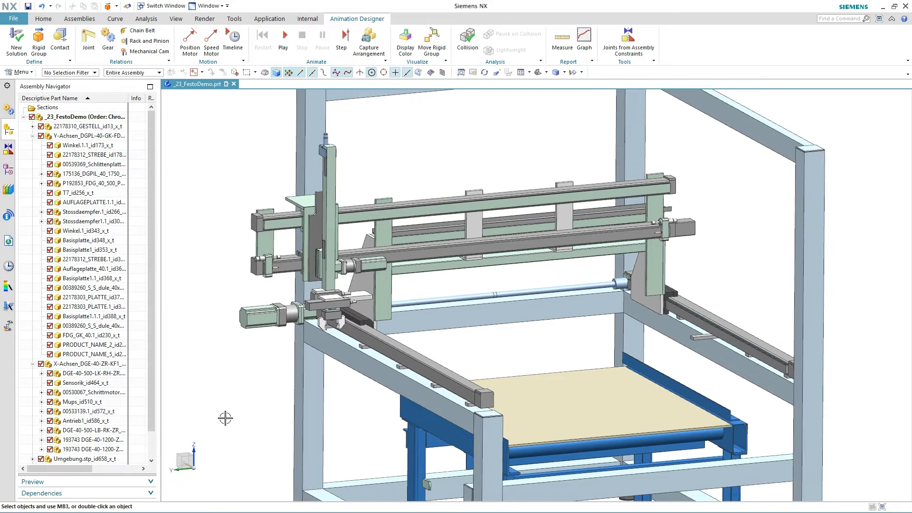
Fit the assembly view and show the four rigid groups in blue, red, green and magenta
click(523, 72)
click(9, 111)
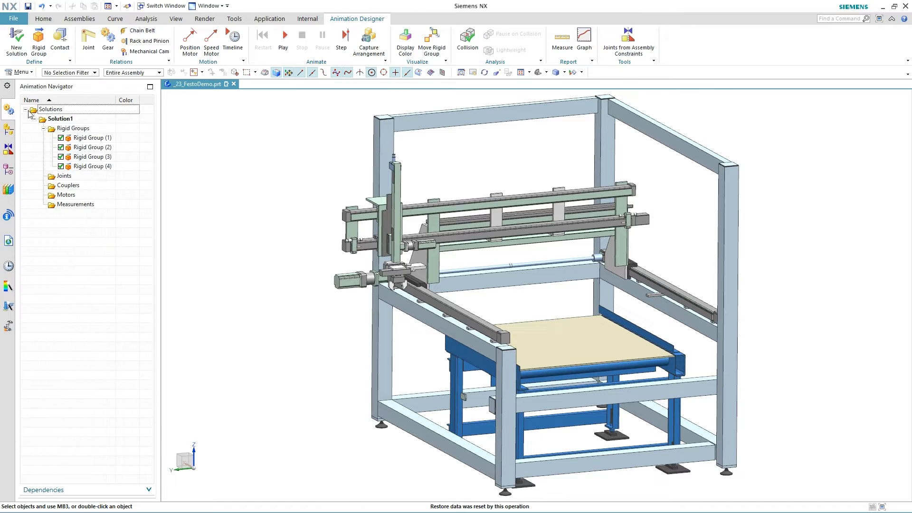
click(411, 42)
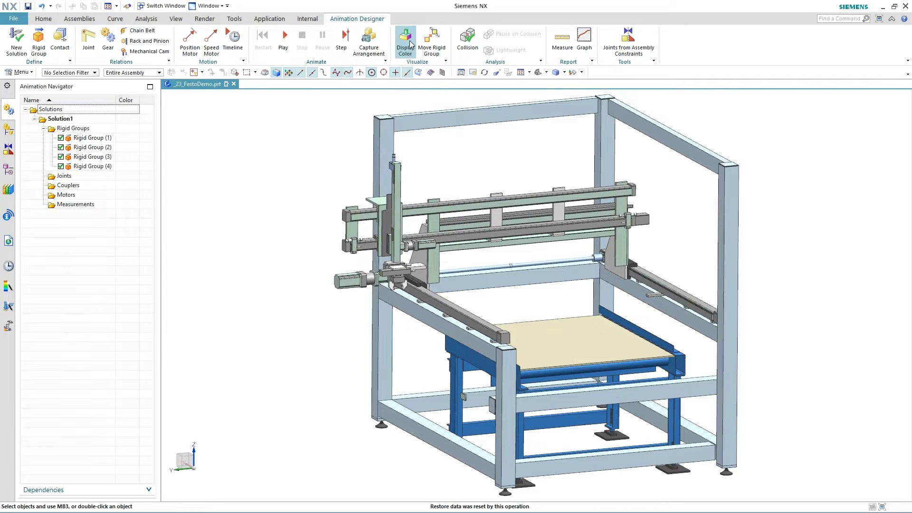
mouse_move(237, 239)
middle_down()
mouse_move(219, 232)
mouse_move(240, 237)
middle_up()
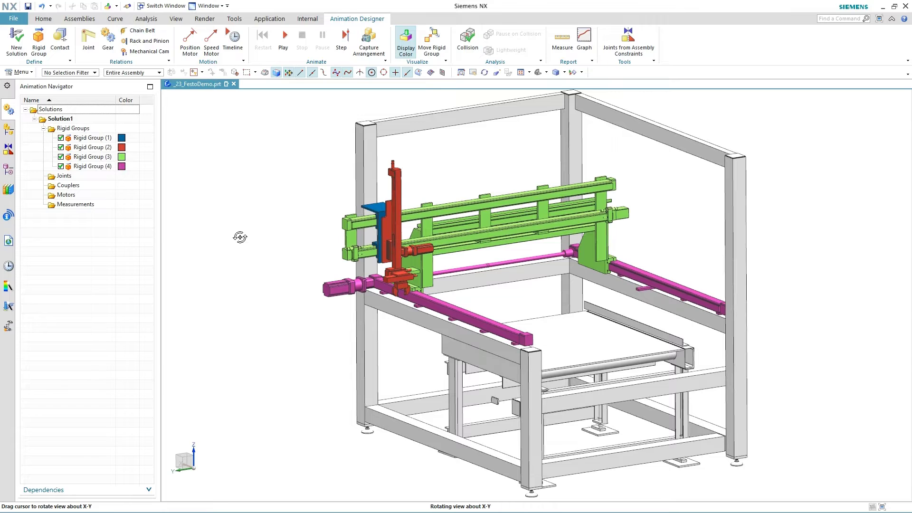
Fix the magenta rail group in place with Fixed Joint (1)
click(89, 40)
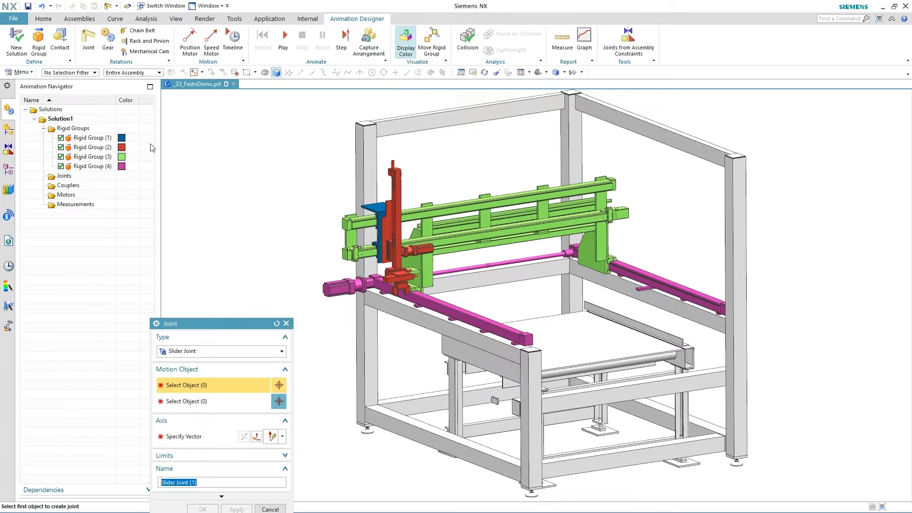
click(191, 352)
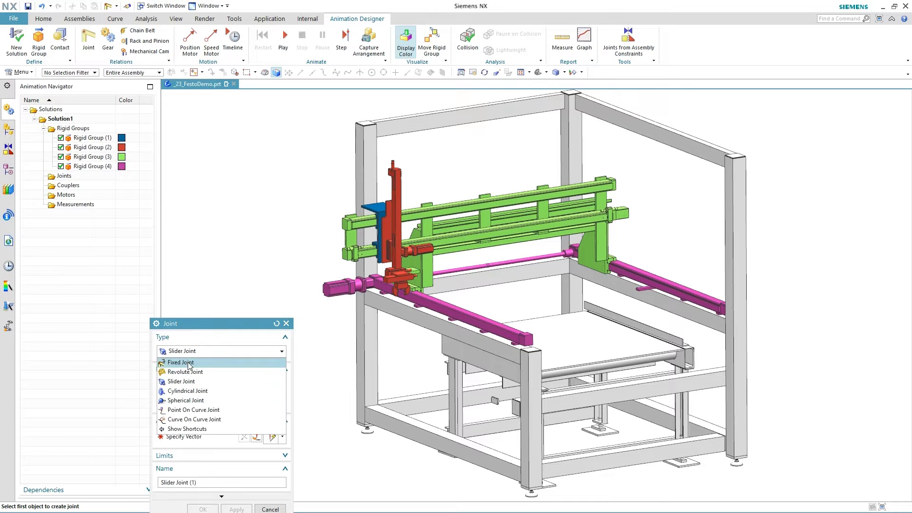
click(190, 362)
click(698, 287)
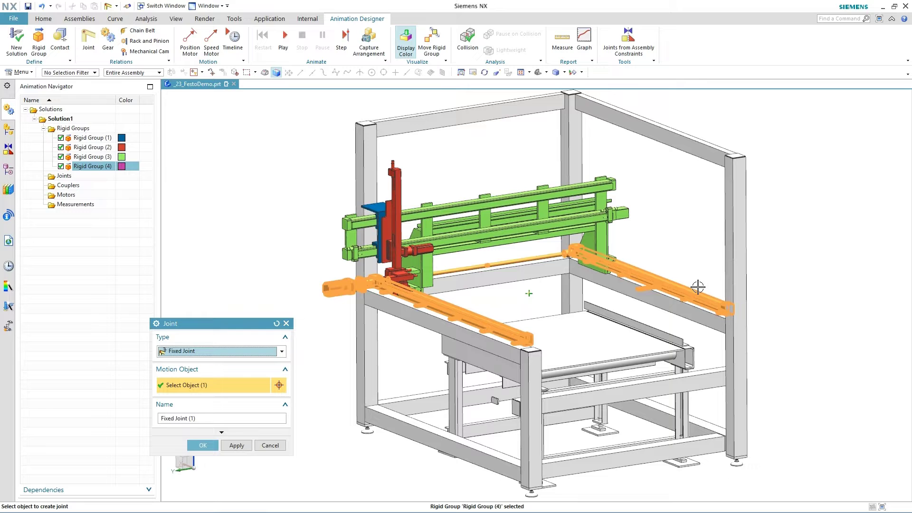
click(236, 446)
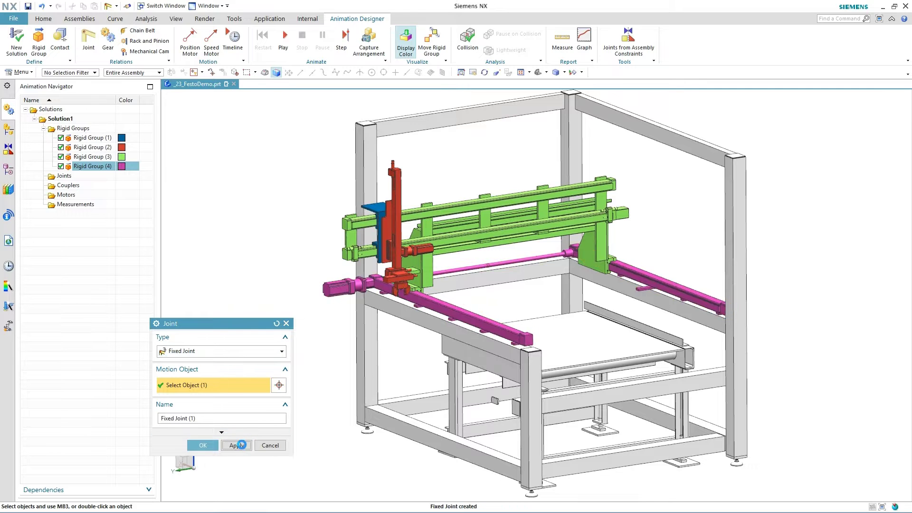
Add a slider joint letting the green gantry slide along X on the magenta rails
click(218, 352)
click(204, 380)
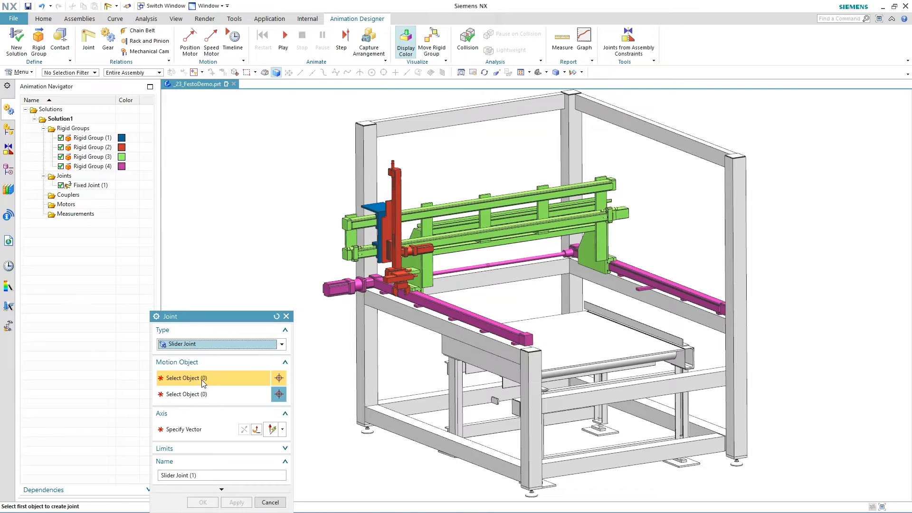
click(465, 240)
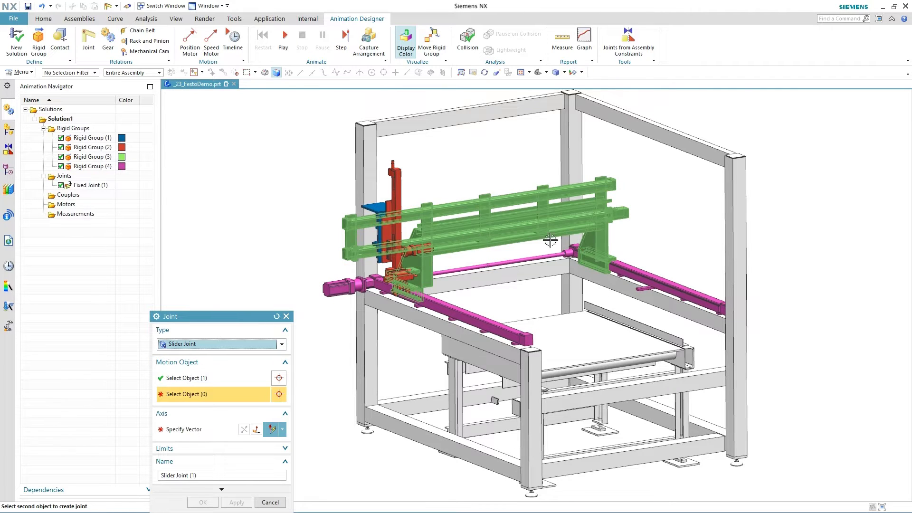
click(637, 268)
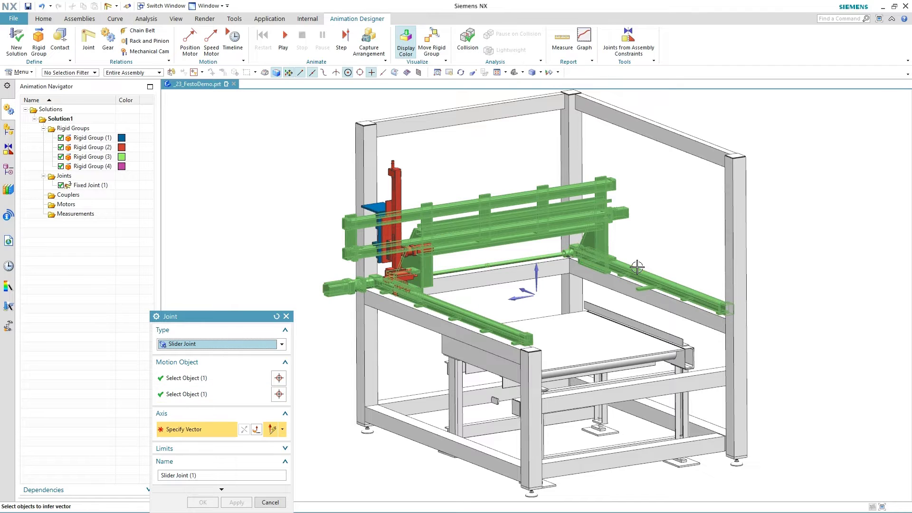
click(524, 291)
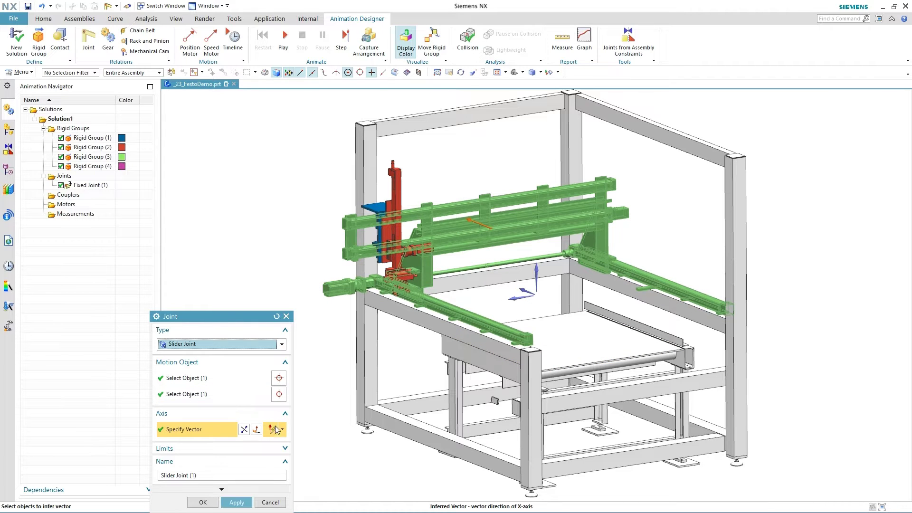
click(236, 502)
Add a slider joint letting the red carriage slide along Y on the green gantry
click(387, 219)
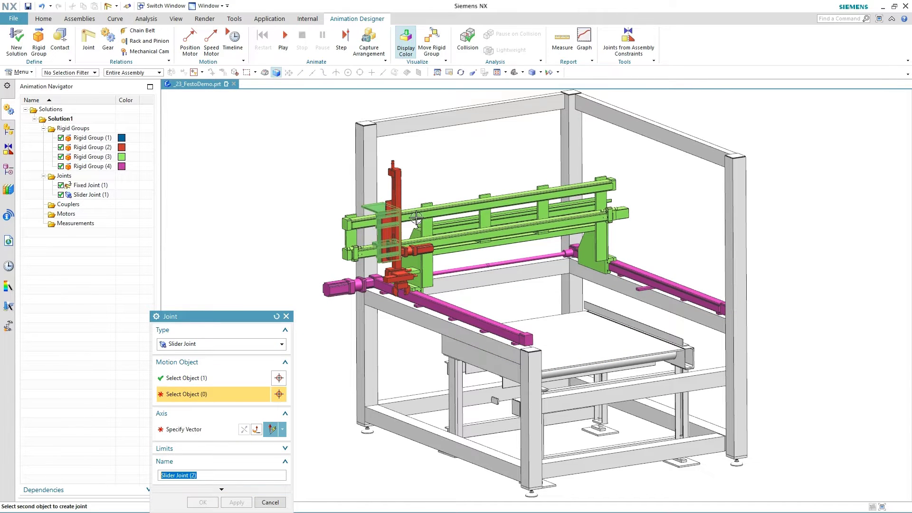
click(434, 211)
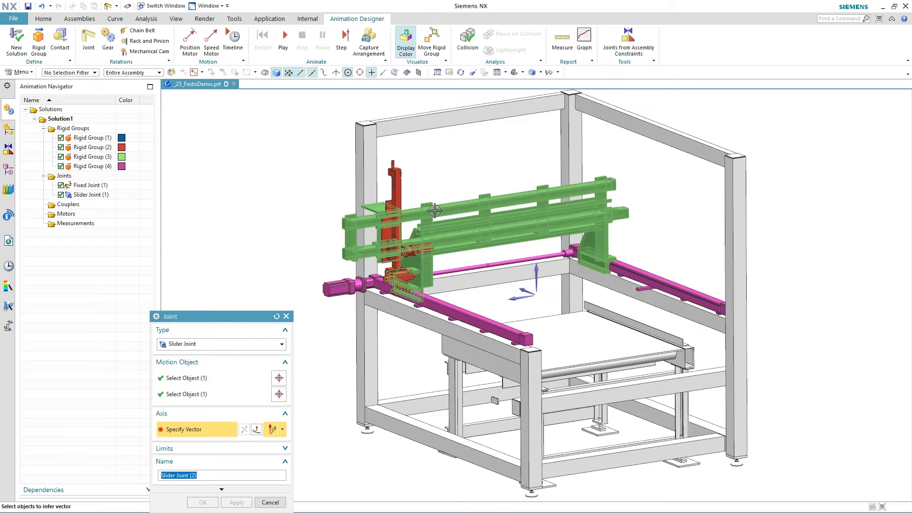
click(511, 295)
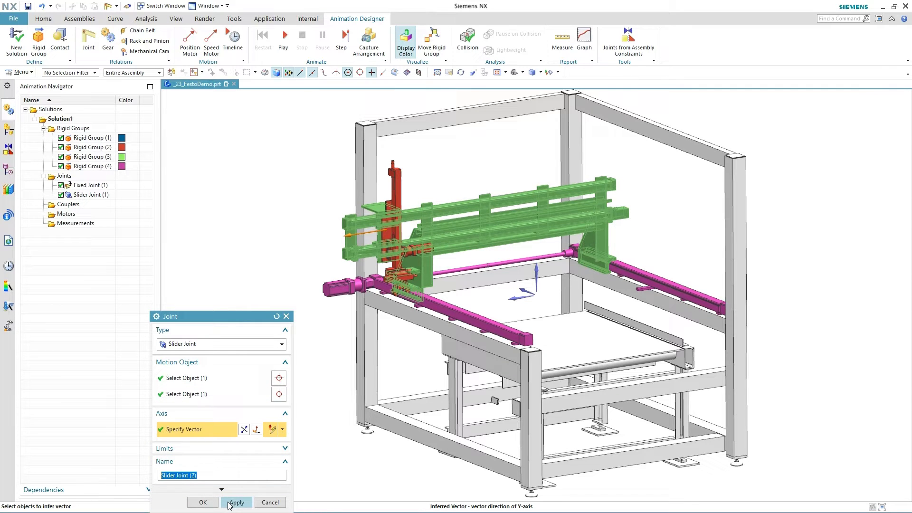
click(228, 503)
Add Slider Joint (3) on the carriage plate, sliding along the Z-axis
click(384, 208)
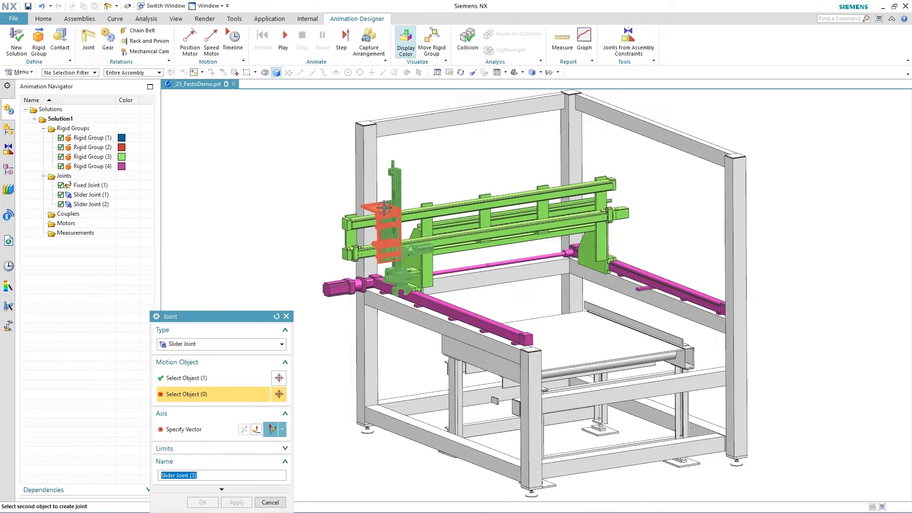
click(384, 208)
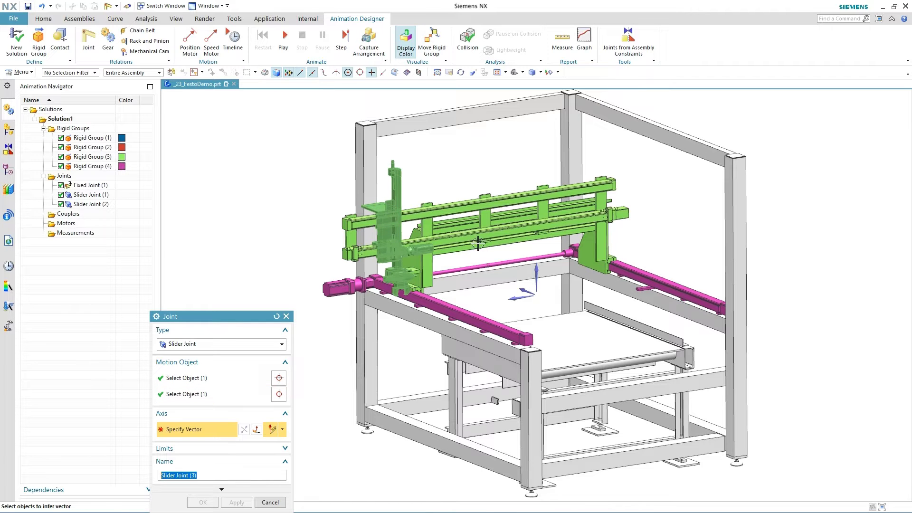
click(535, 283)
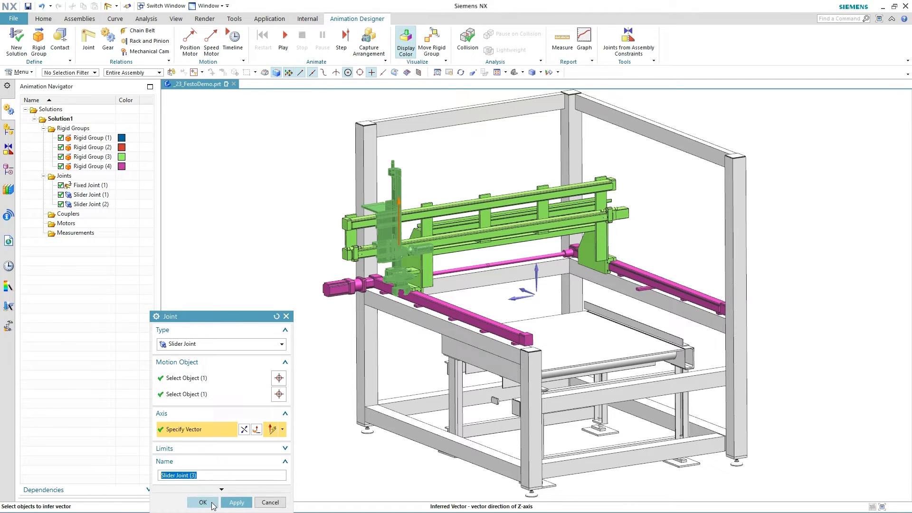
click(211, 505)
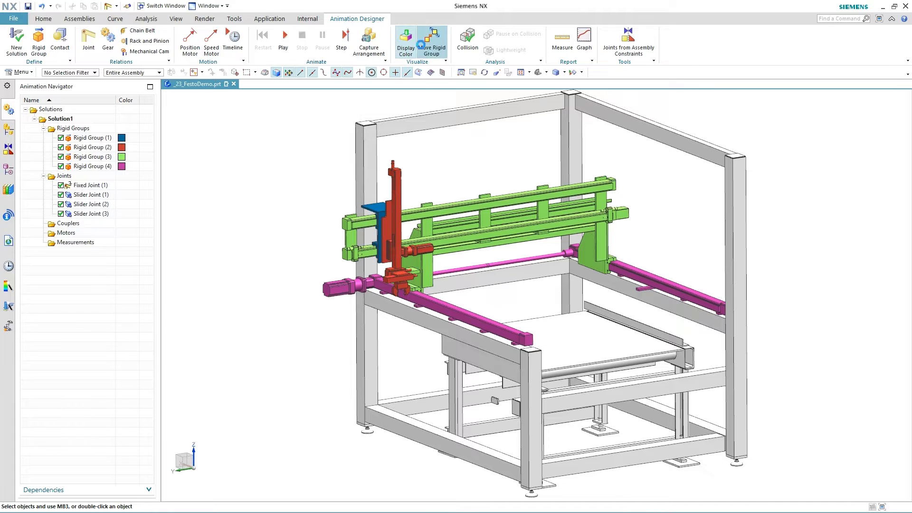
Trial-drag the red rigid group along its slider joint, then close so it snaps back
click(420, 45)
click(403, 176)
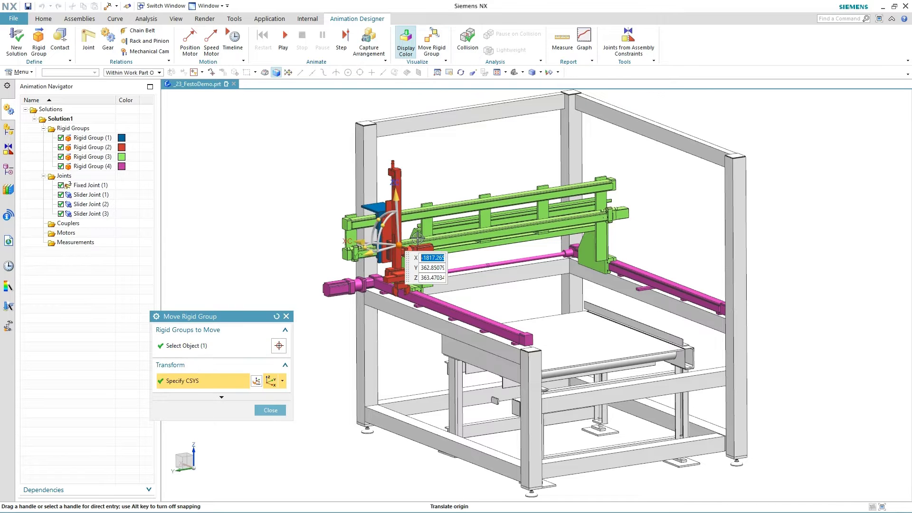
drag(401, 244, 424, 253)
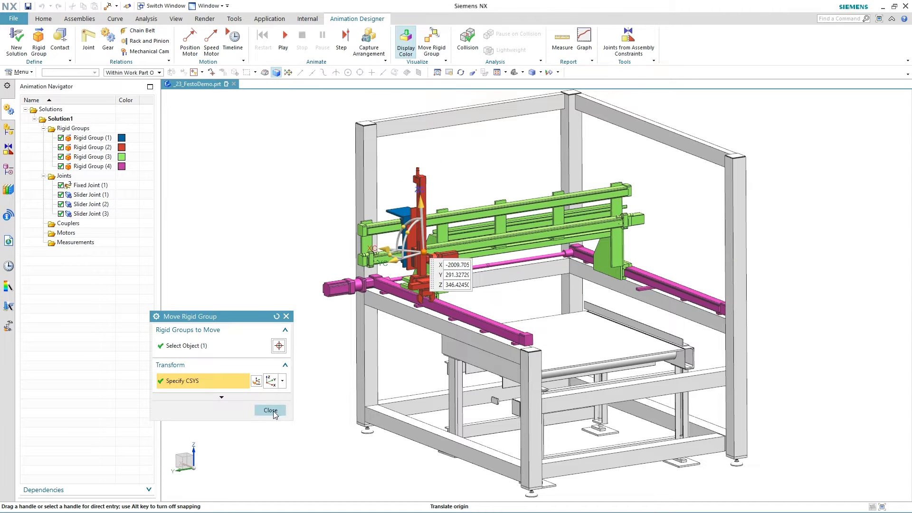
click(270, 410)
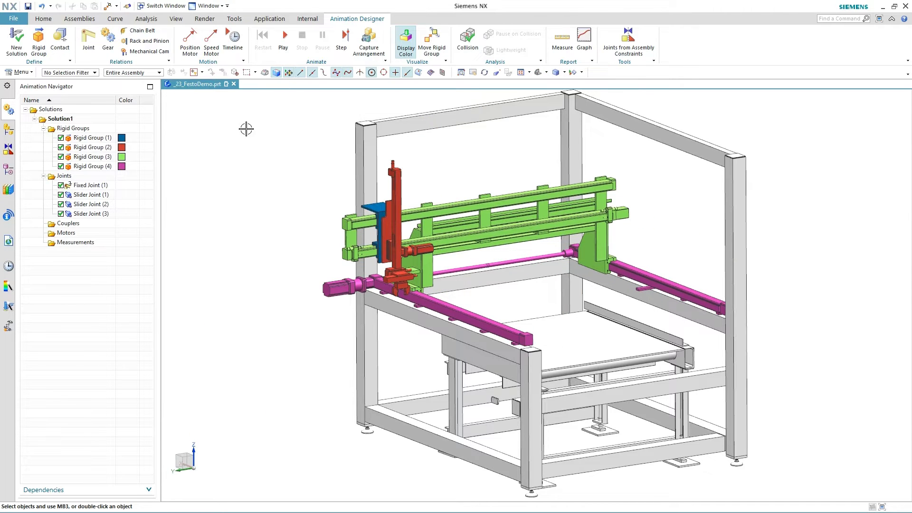
Create a position motor driving Slider Joint (1) a distance of 1000
click(190, 41)
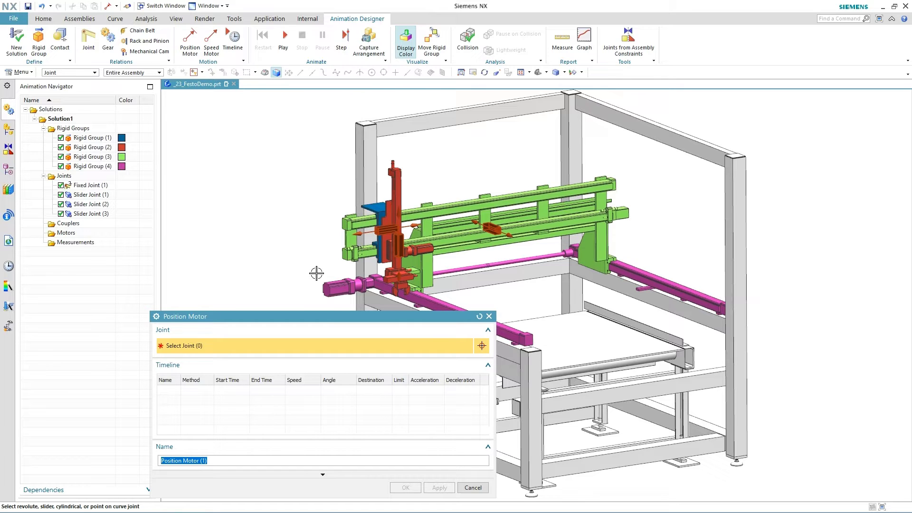
drag(329, 324, 241, 306)
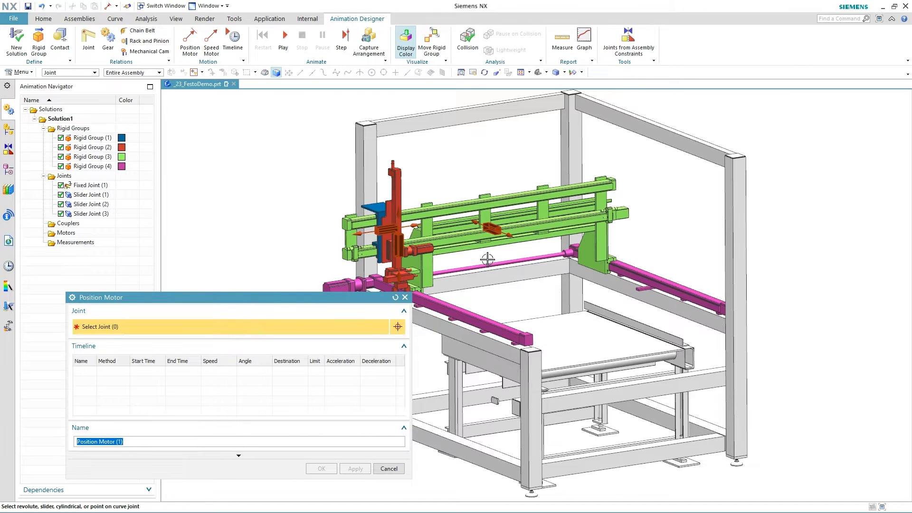
click(492, 229)
click(275, 373)
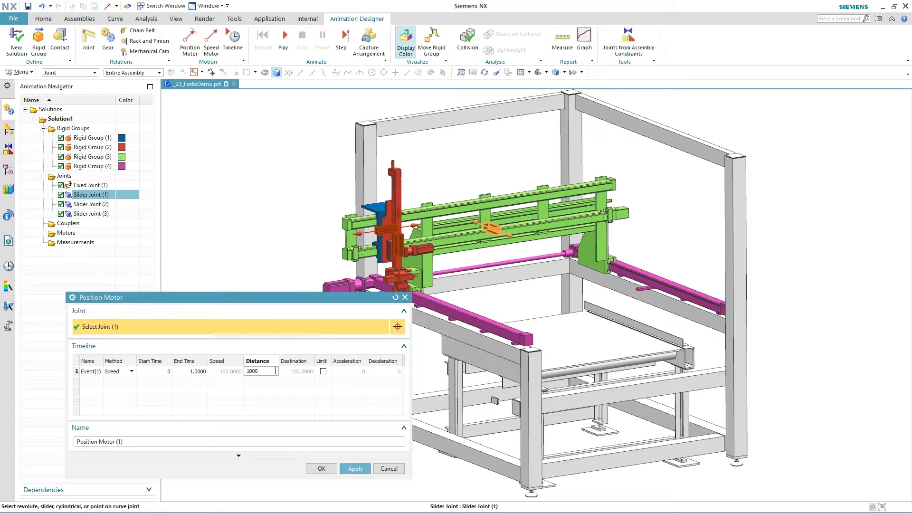
key(Tab)
click(356, 469)
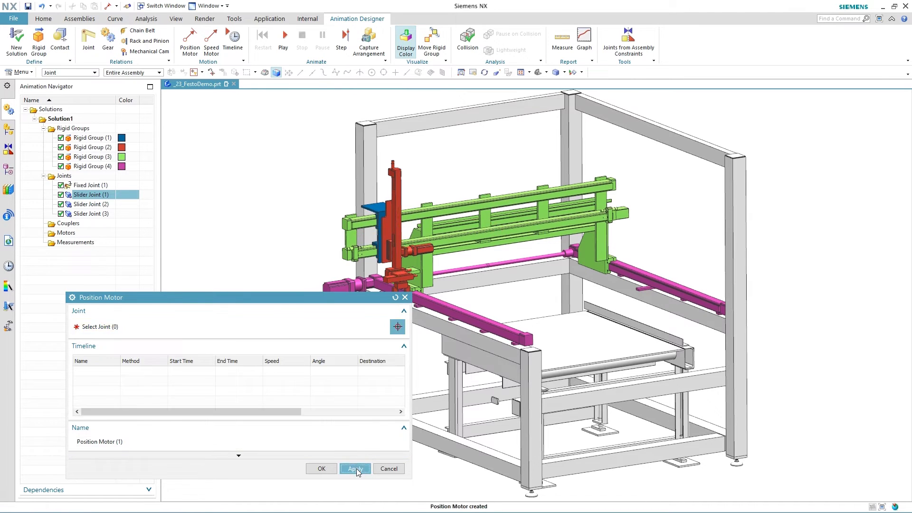
Add a second position motor moving Slider Joint (2) by 1000
click(383, 229)
click(267, 372)
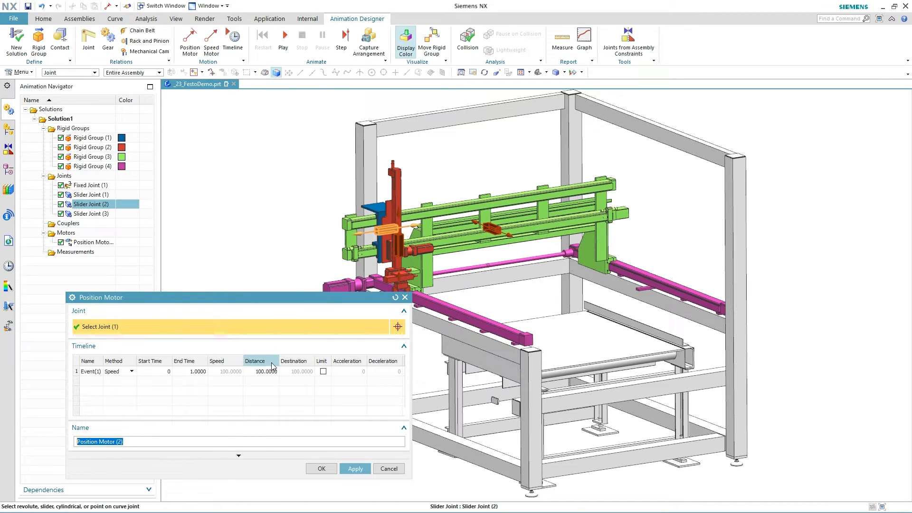
text(1000)
key(Tab)
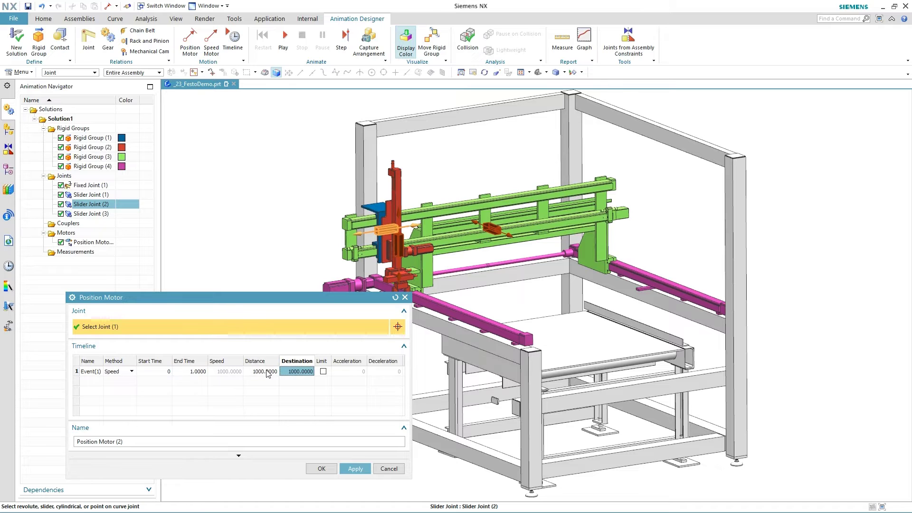
click(358, 464)
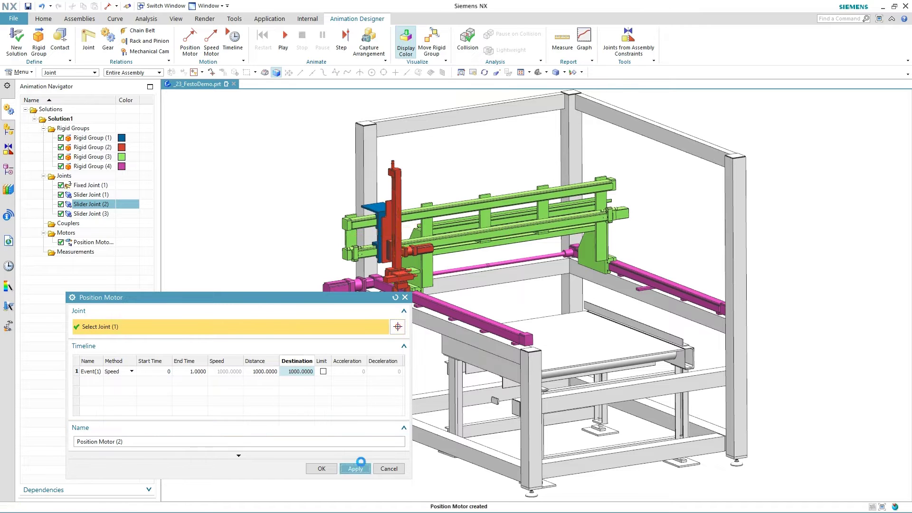
Add a position motor moving Slider Joint (3) by 350 and play the animation
click(398, 256)
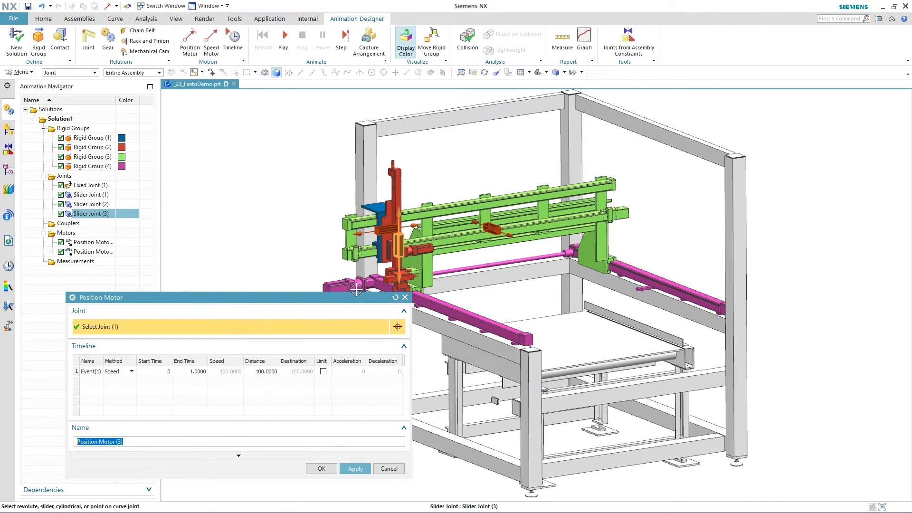
click(271, 372)
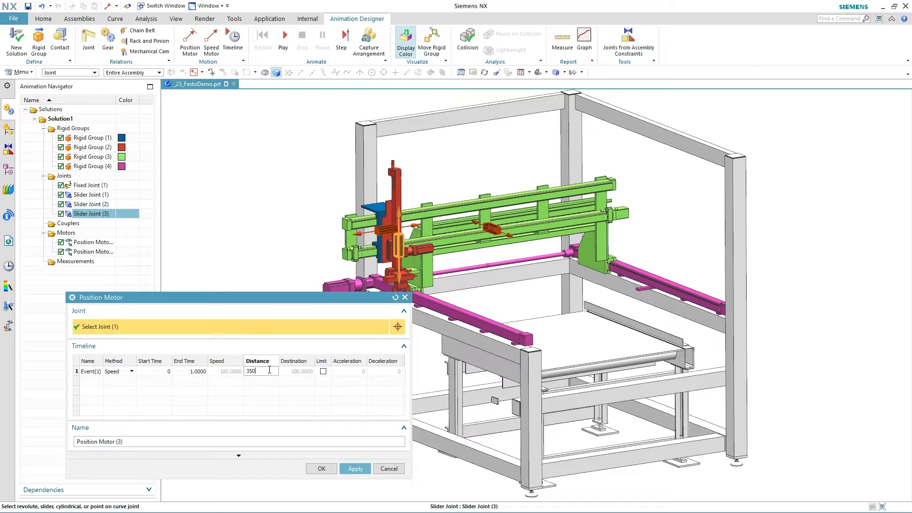
text(350)
key(Tab)
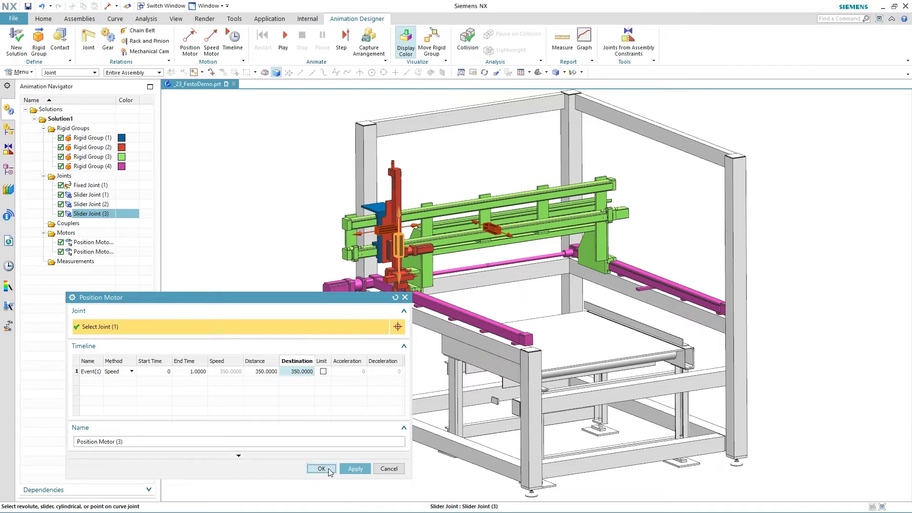
click(328, 469)
click(285, 51)
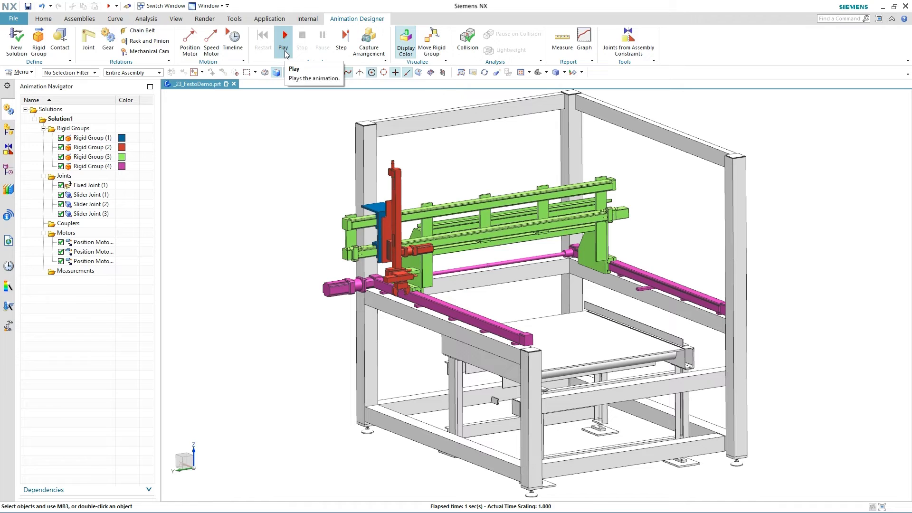
Replay the animation, show the Timeline's three motor events, and scrub to about 0.68 s
click(285, 51)
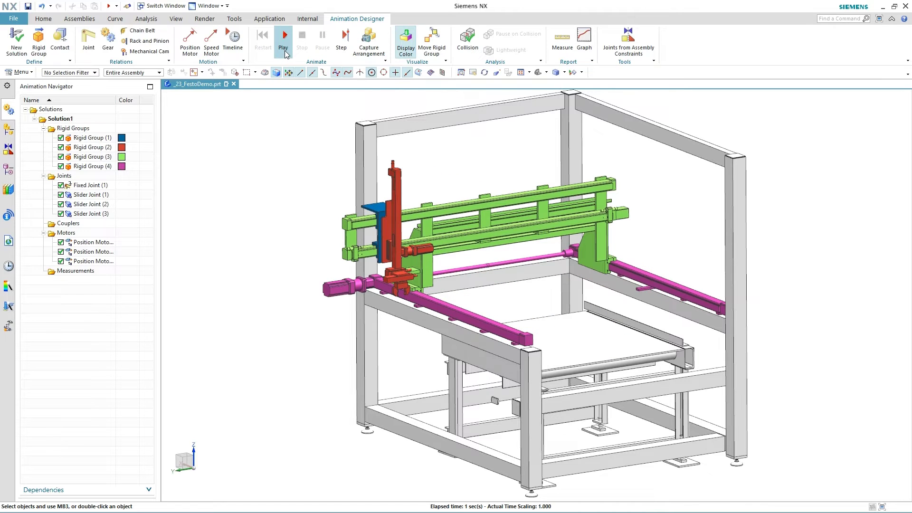
click(236, 41)
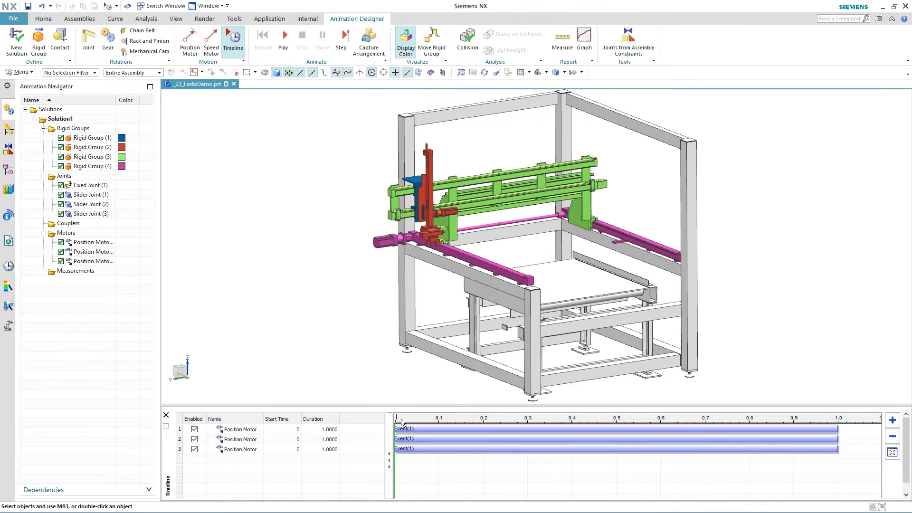
drag(394, 417, 396, 452)
Mirror each of the three motor events to add a return Event(2), then zoom the timeline out
click(700, 430)
right_click(700, 430)
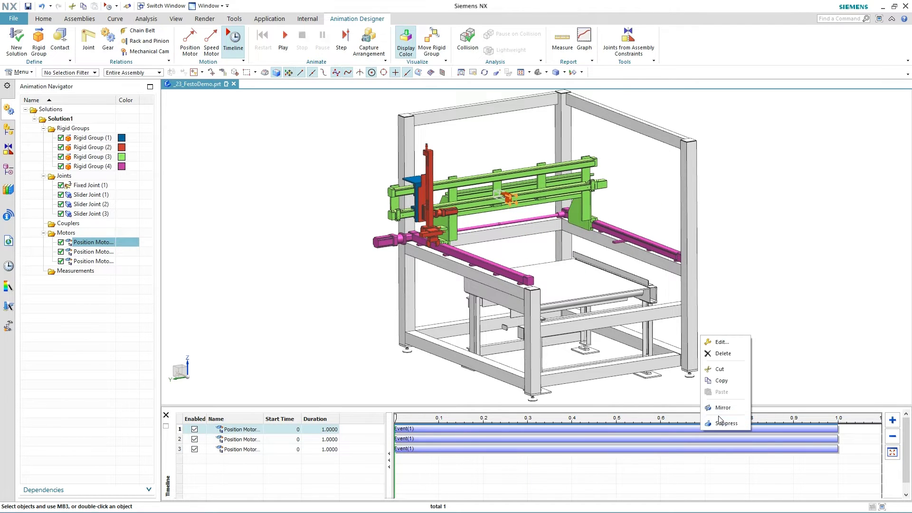
click(724, 409)
click(714, 437)
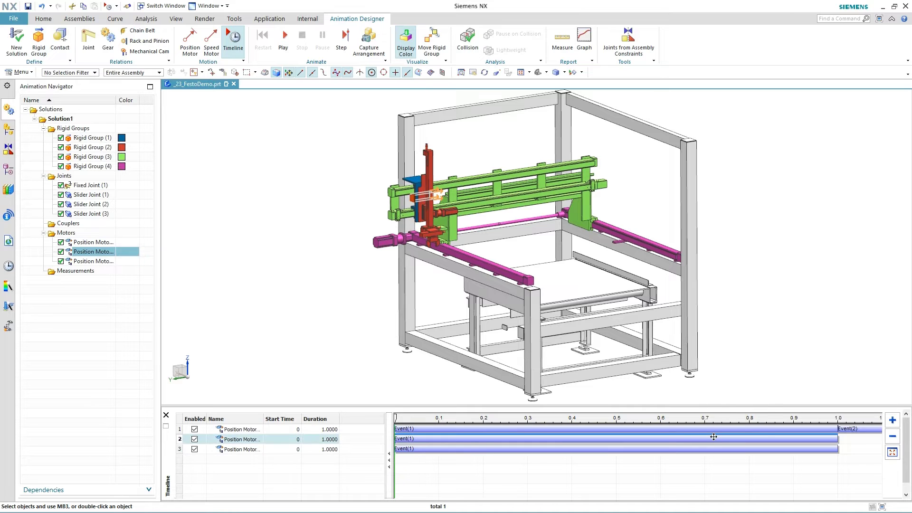
right_click(714, 436)
click(739, 409)
click(744, 449)
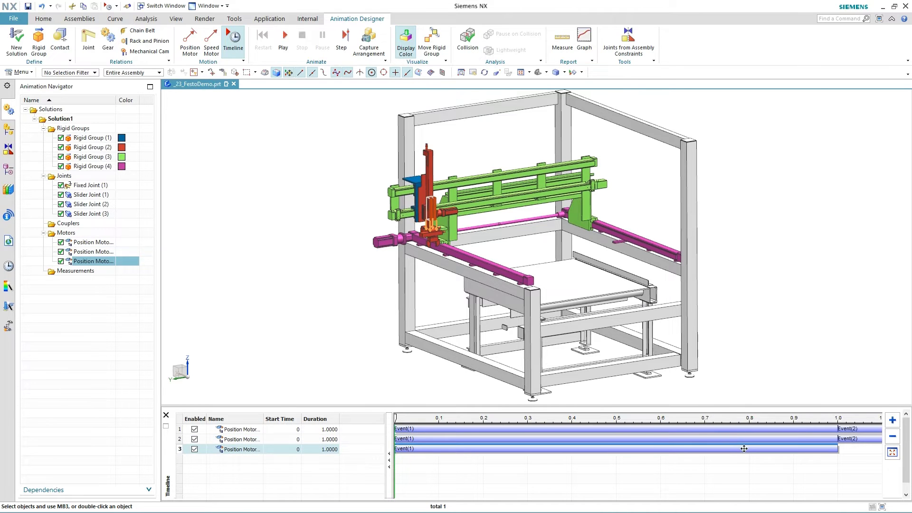
right_click(744, 448)
click(773, 429)
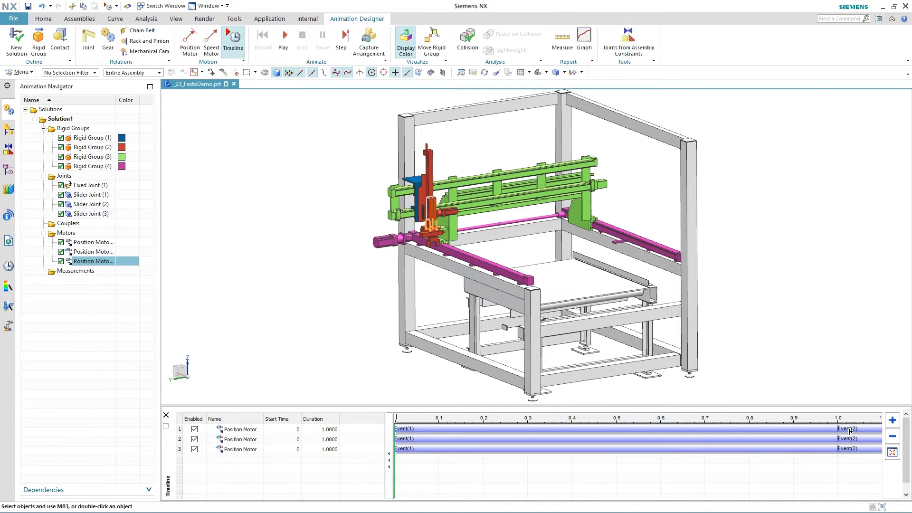
click(892, 436)
click(893, 436)
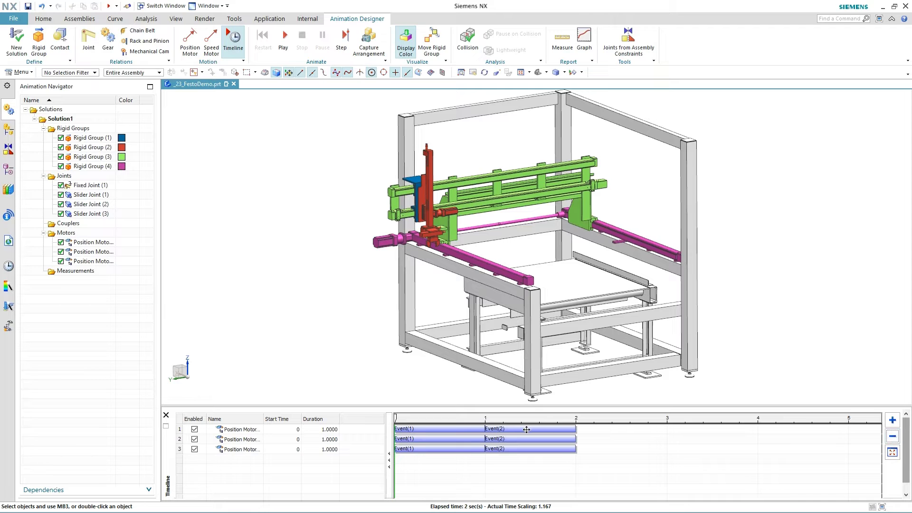
Shift the three motors' events later in time and play the staggered sequence
drag(526, 430, 817, 433)
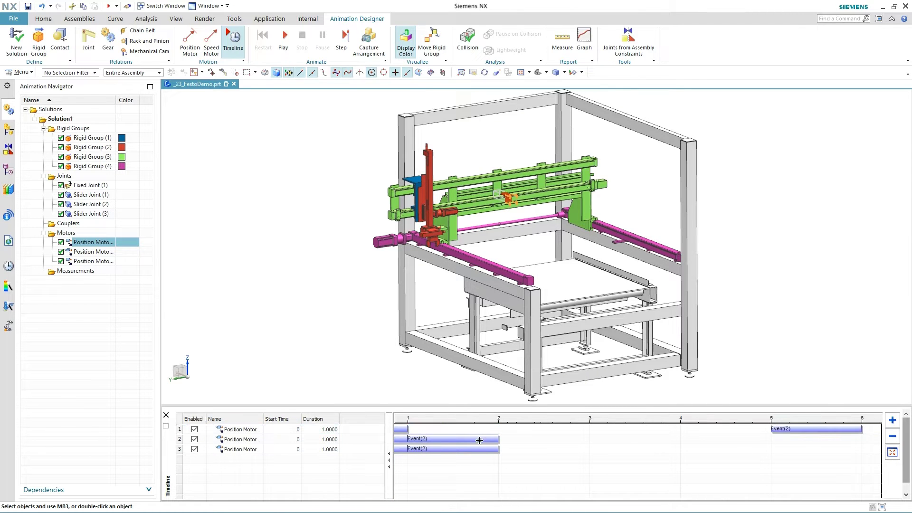
drag(453, 438, 723, 455)
drag(474, 447, 655, 449)
click(896, 454)
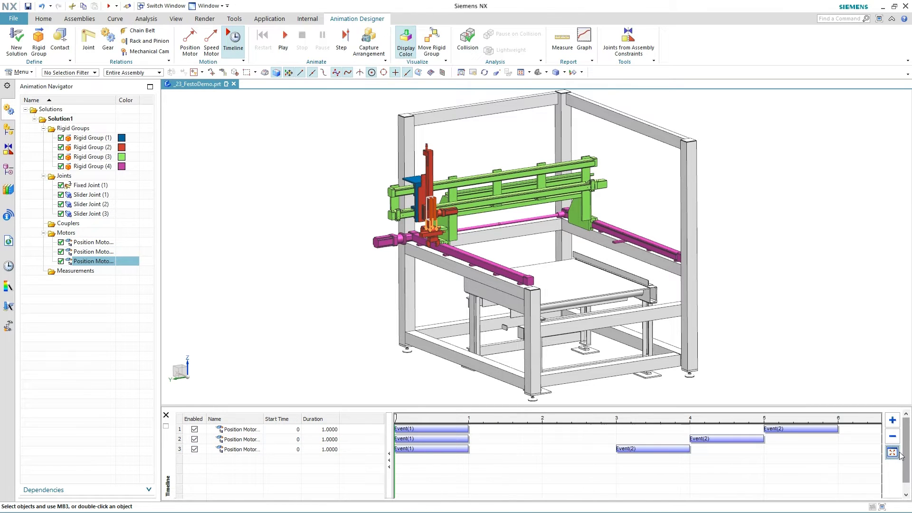
drag(424, 439, 603, 459)
click(284, 44)
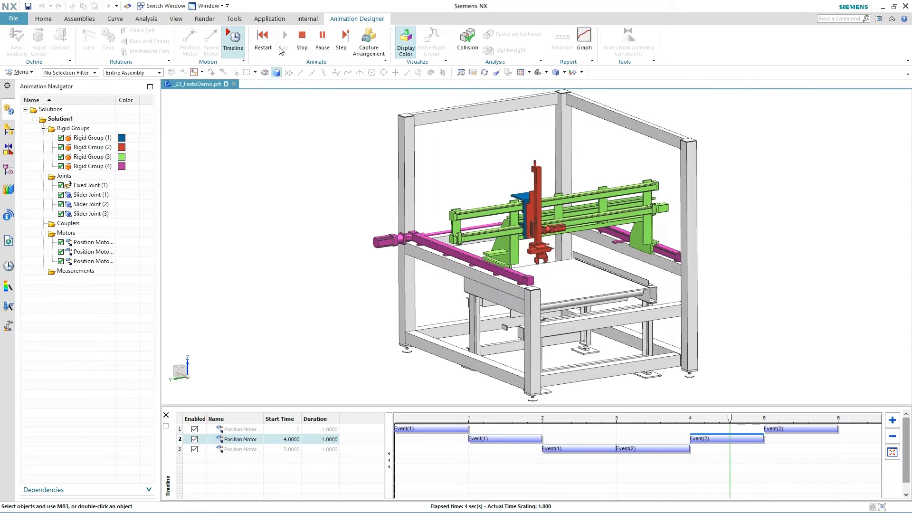
click(264, 55)
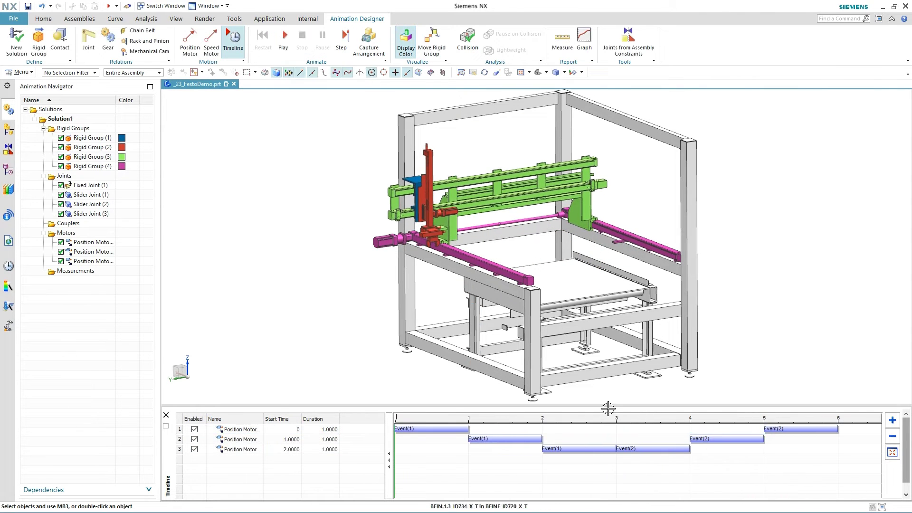
Make the first motor's event last 2 s and start the third motor's event at 1.6 s
click(766, 428)
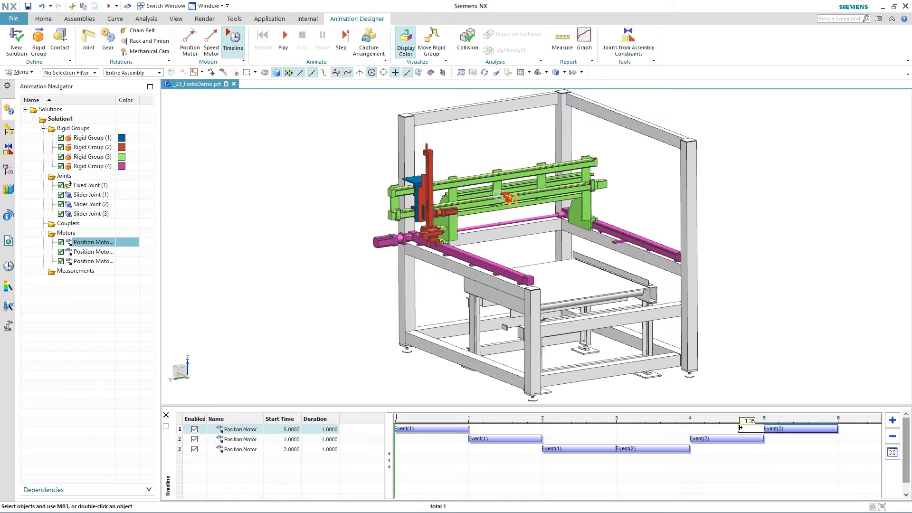
drag(692, 430, 691, 430)
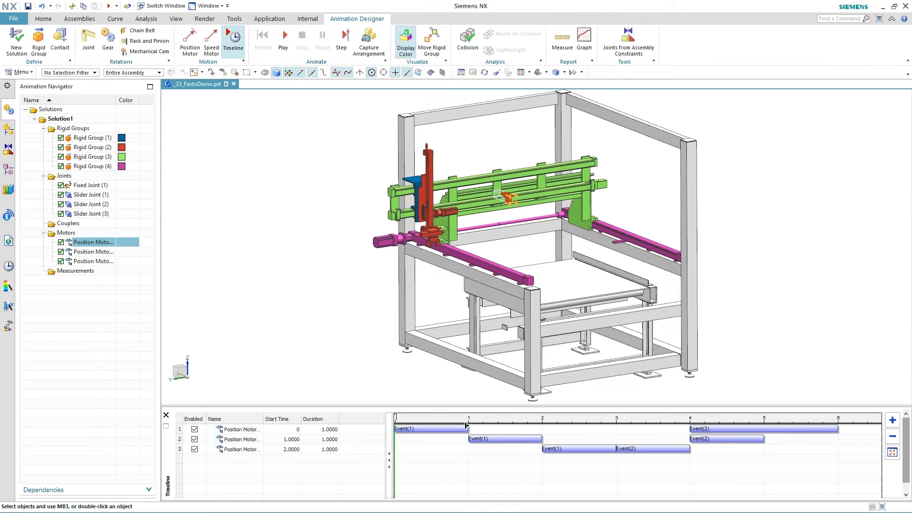
drag(467, 426, 485, 429)
drag(541, 433, 542, 433)
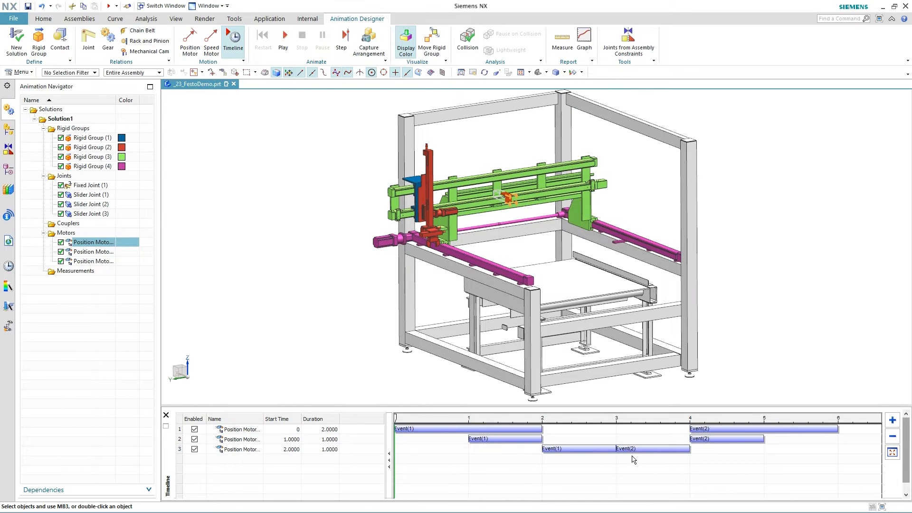
drag(638, 449, 689, 450)
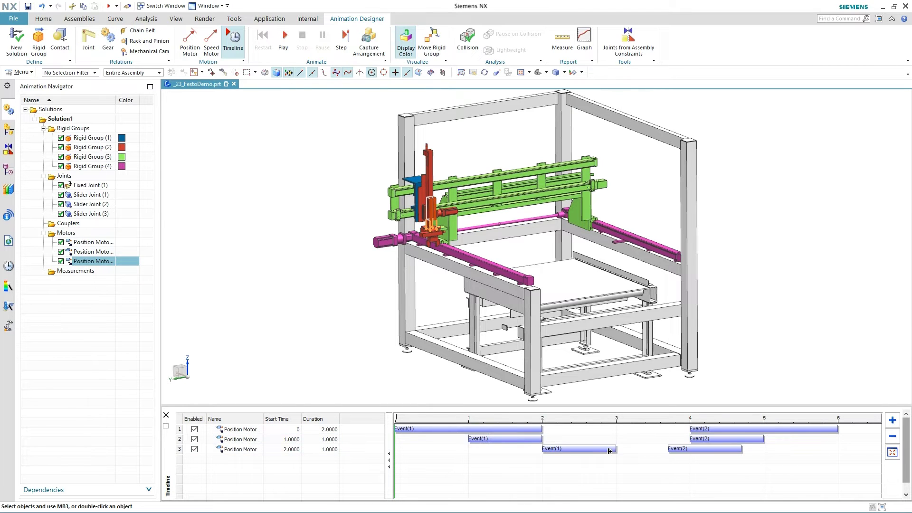
drag(610, 451, 636, 449)
mouse_move(568, 449)
mouse_down()
mouse_move(539, 448)
mouse_move(569, 440)
mouse_up()
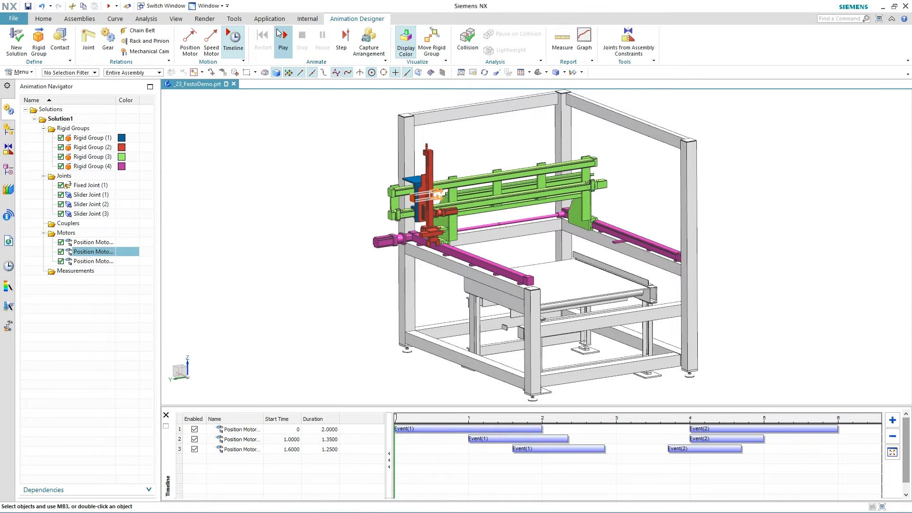
click(282, 37)
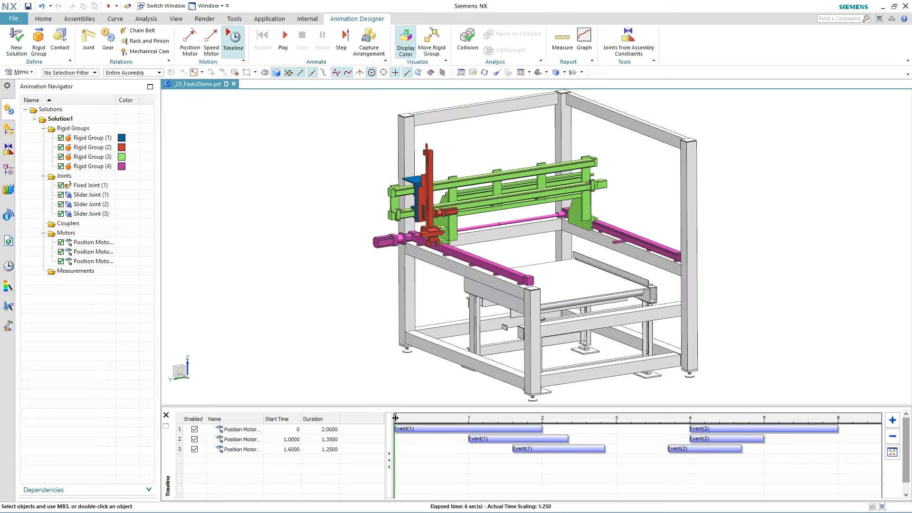
drag(396, 418, 621, 435)
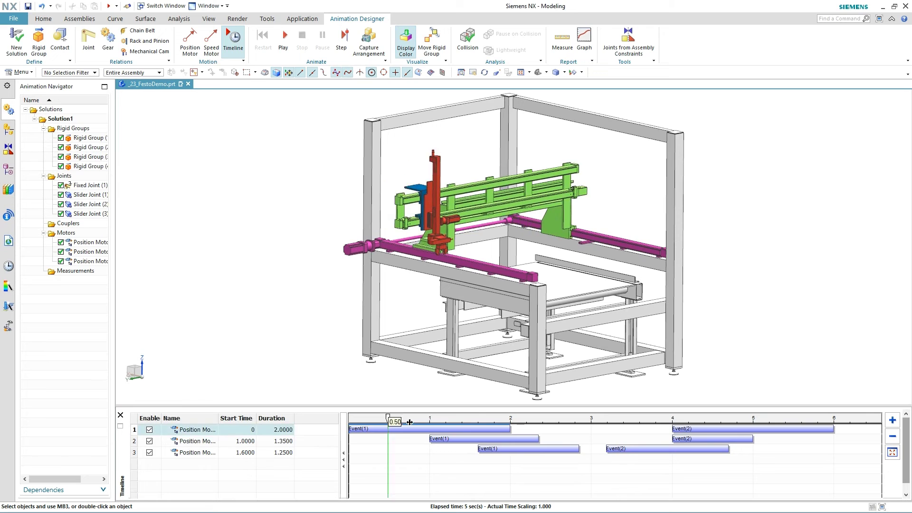
drag(698, 449, 716, 446)
drag(794, 418, 349, 418)
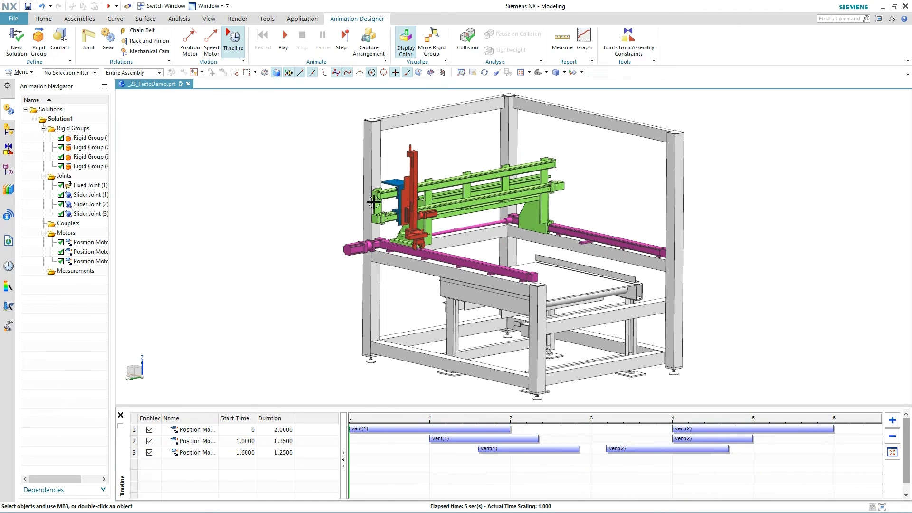
Turn on collision detection, replay the animation zoomed on the red carriage, and start Measure Distance
click(468, 40)
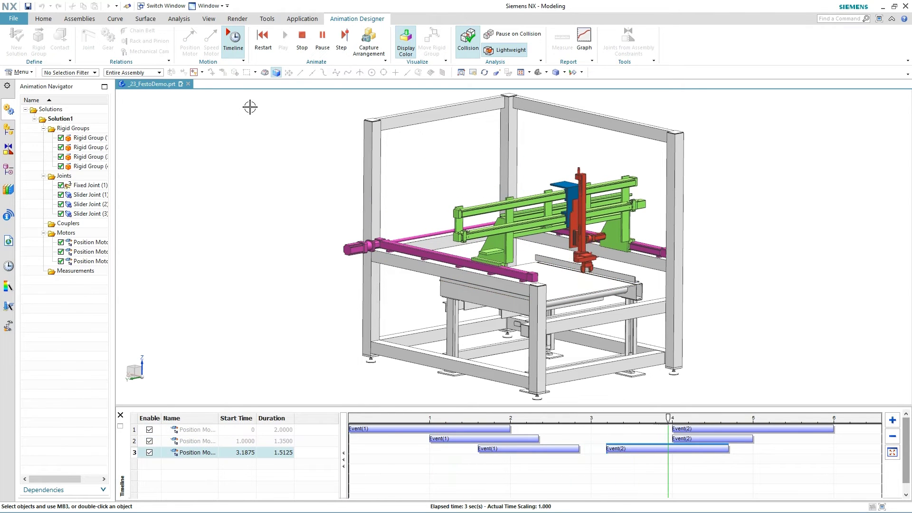
click(303, 39)
click(285, 48)
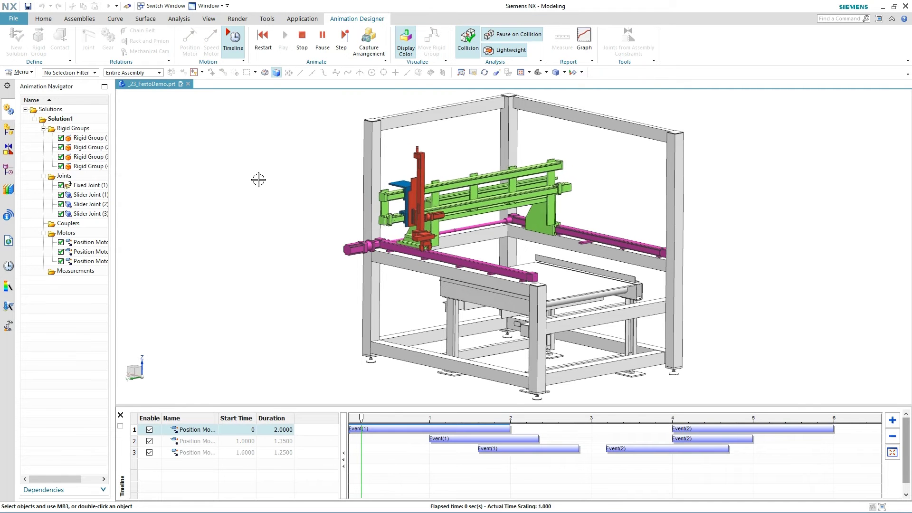
scroll(604, 231, up, 2)
scroll(617, 198, up, 5)
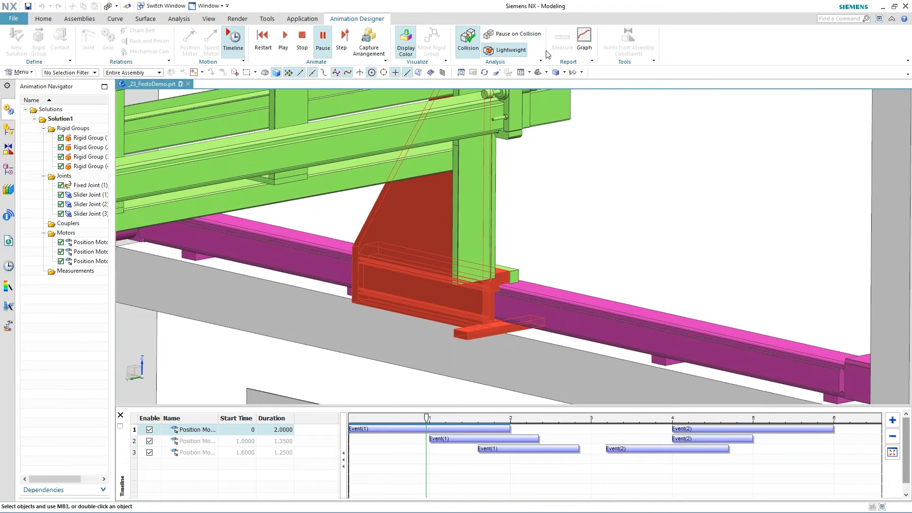
click(299, 40)
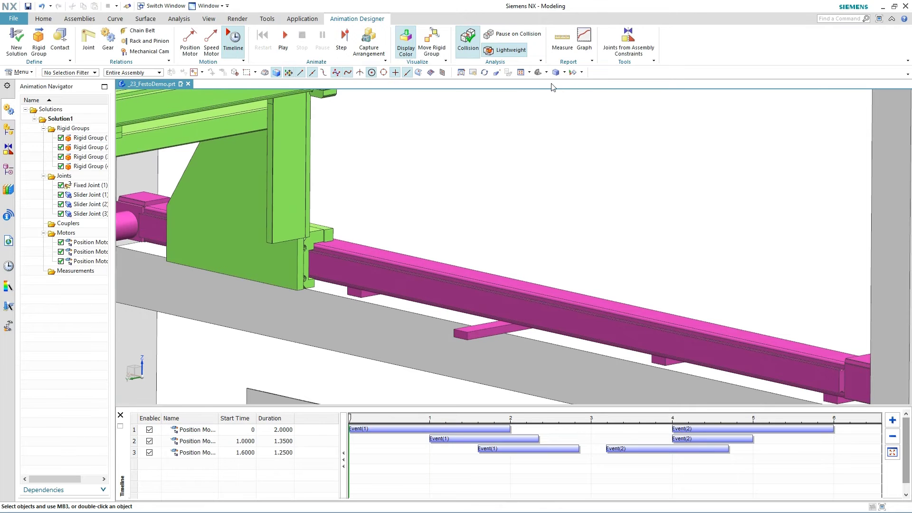
click(568, 53)
drag(322, 205, 207, 289)
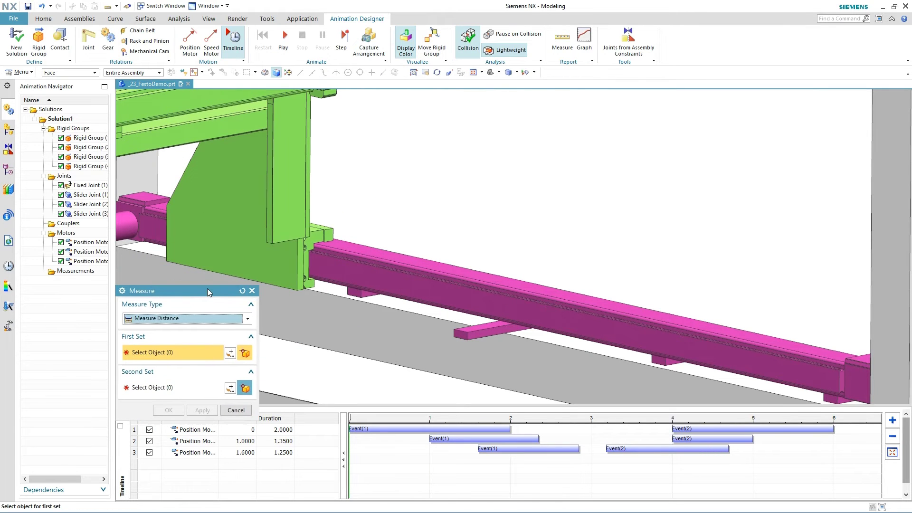
Measure the 508 mm distance between the carriage face and the block under the rail
click(308, 284)
click(371, 306)
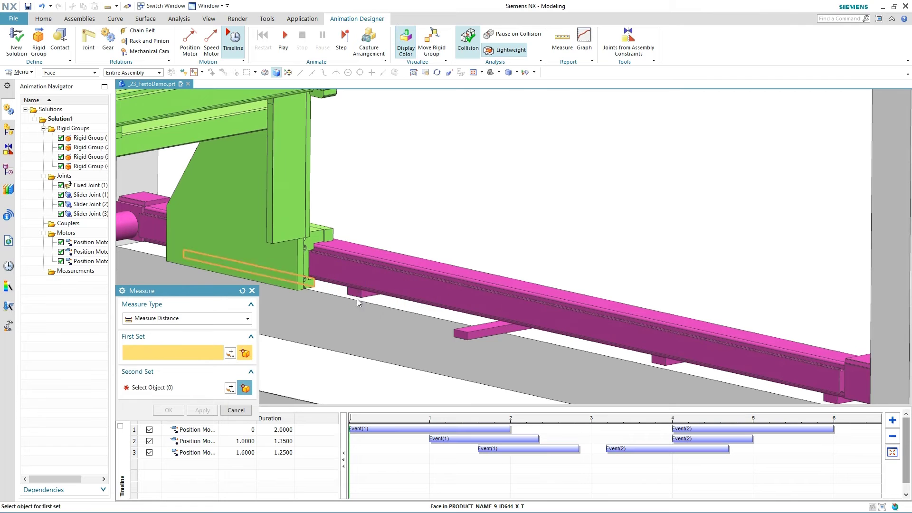
click(496, 334)
click(183, 410)
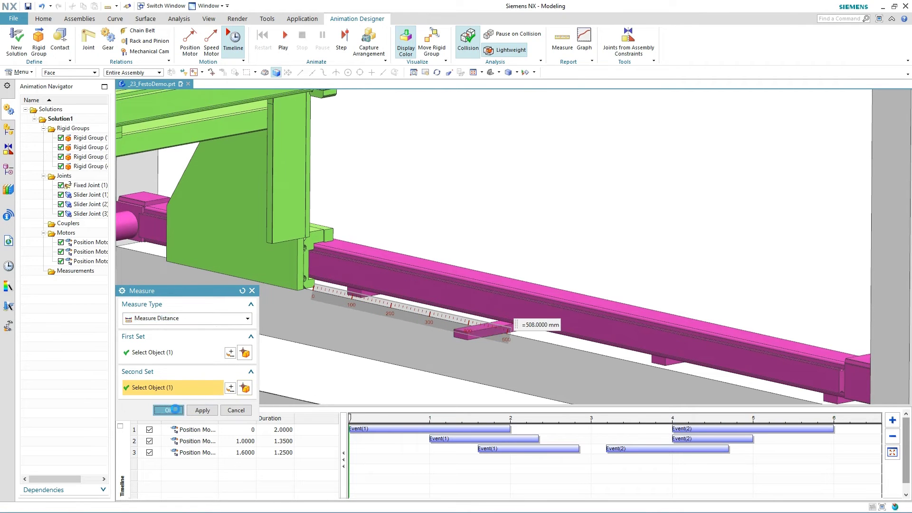
Graph the measured distance over the animation playback and enable point tracking on the curve
click(580, 50)
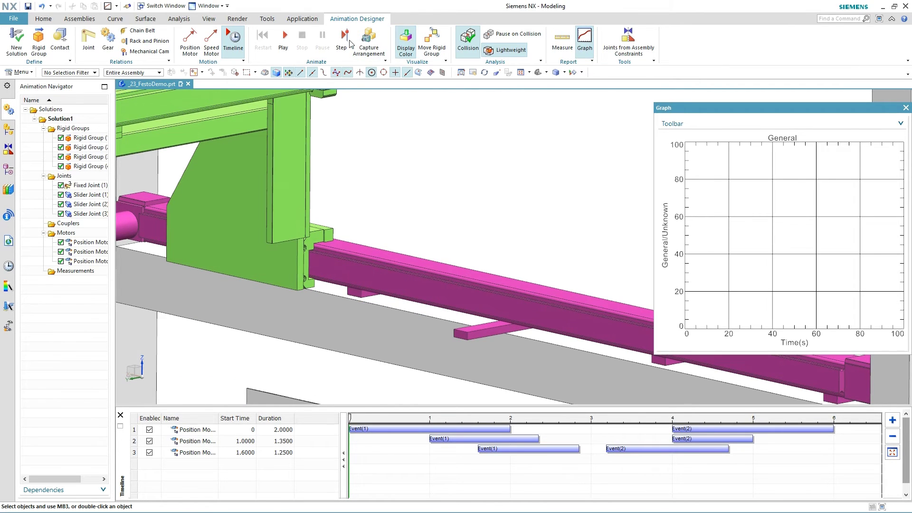
click(283, 38)
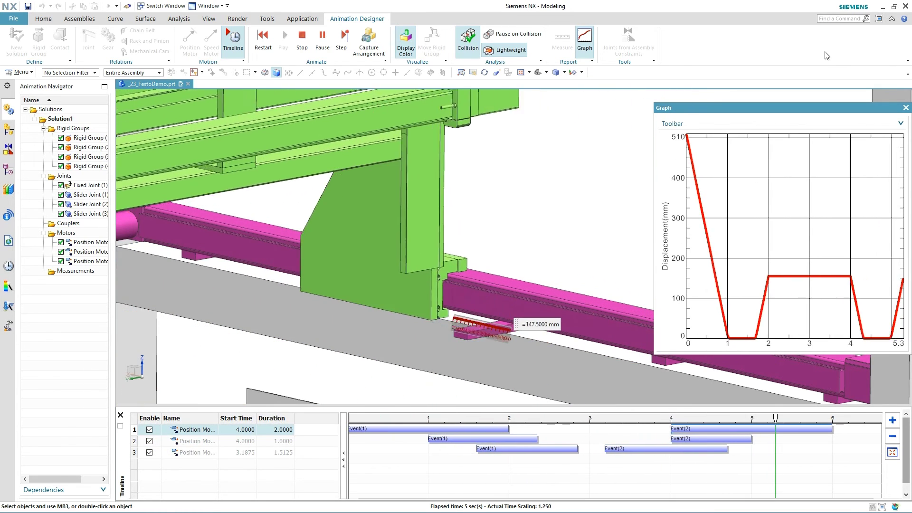
click(674, 124)
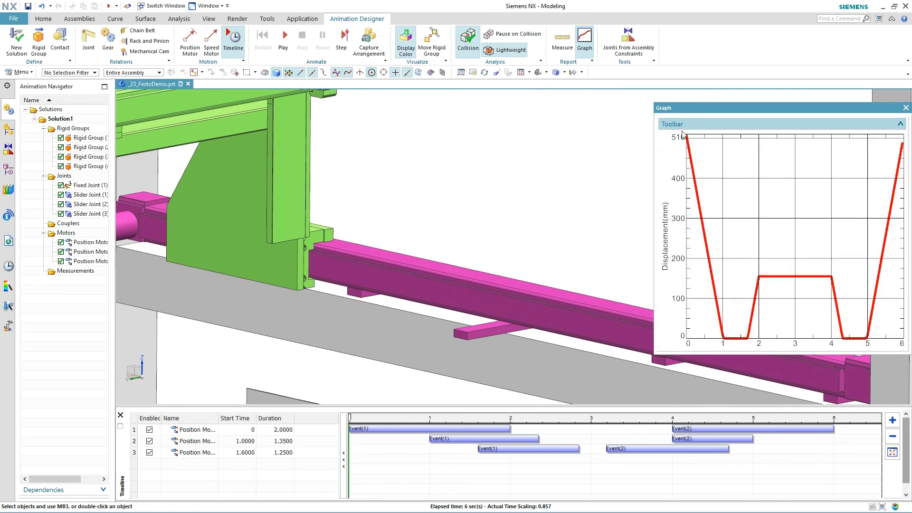
click(696, 140)
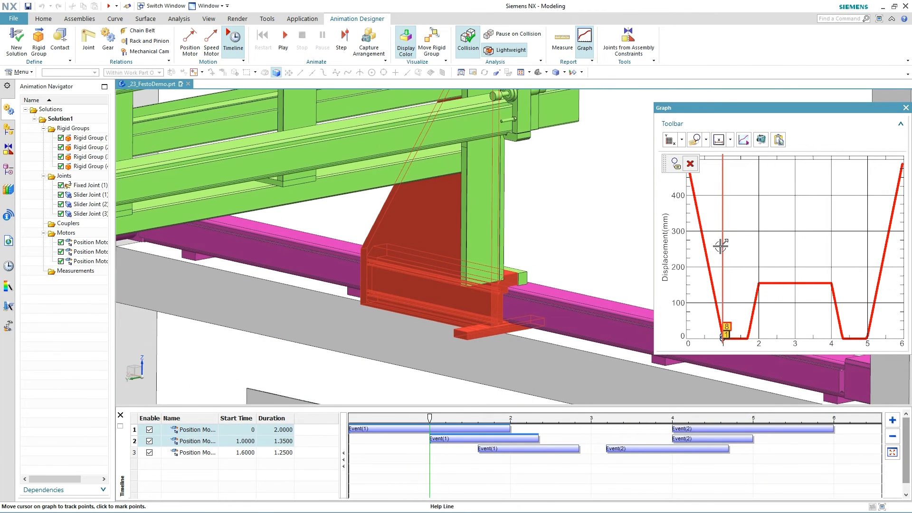
Close the tracked distance graph and make P150738_MUP_40.1.1.1.1_id521_x_t.prt the work part
click(691, 162)
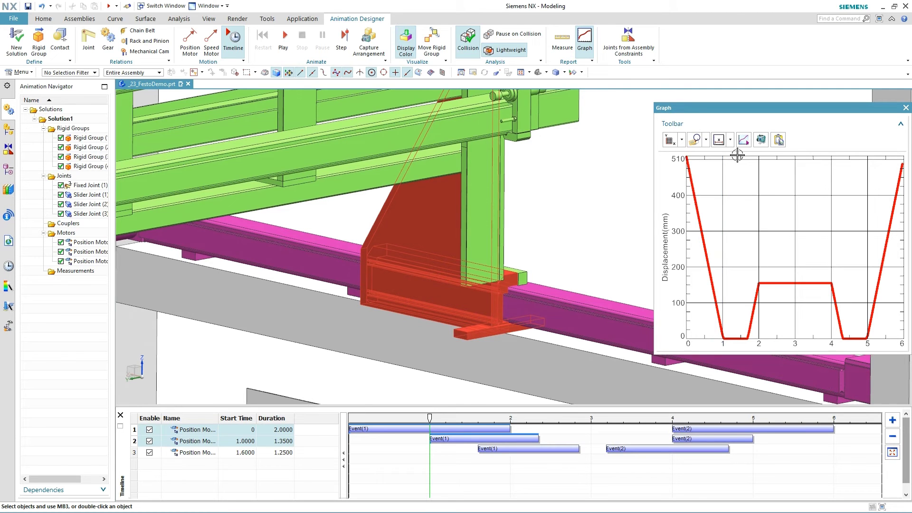
click(906, 108)
scroll(486, 322, down, 5)
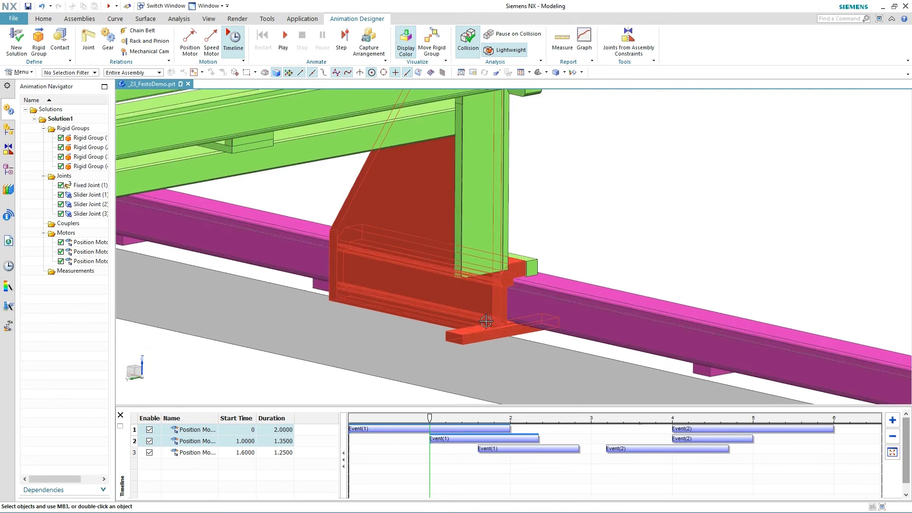
scroll(486, 322, down, 1)
click(454, 366)
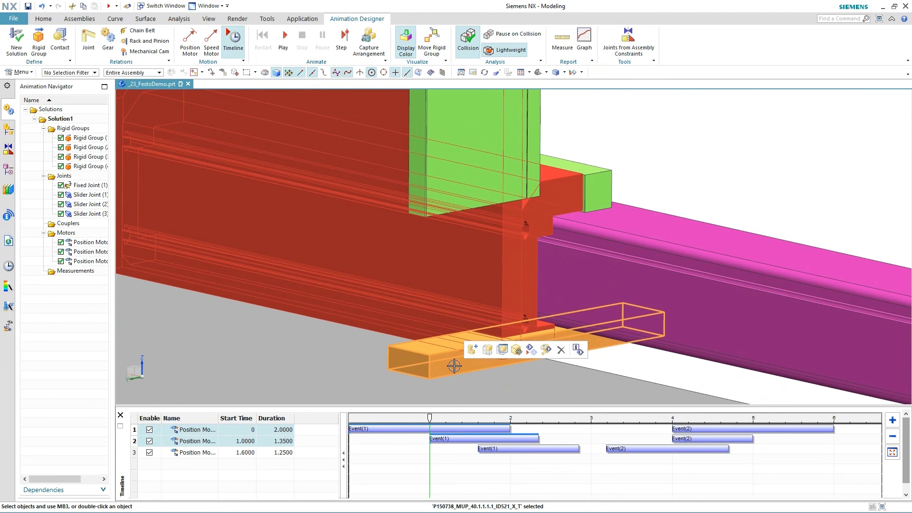
click(488, 352)
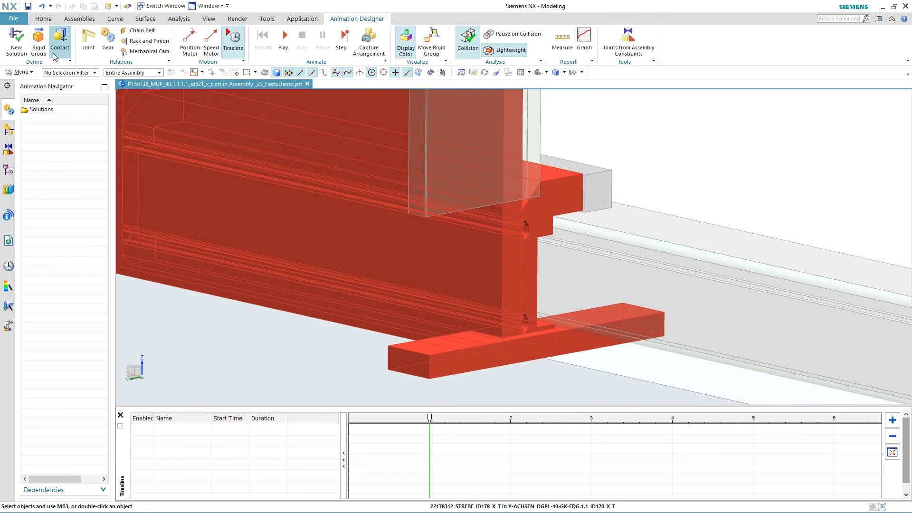
Push the plate's end face back 113 mm with Move Face
click(44, 19)
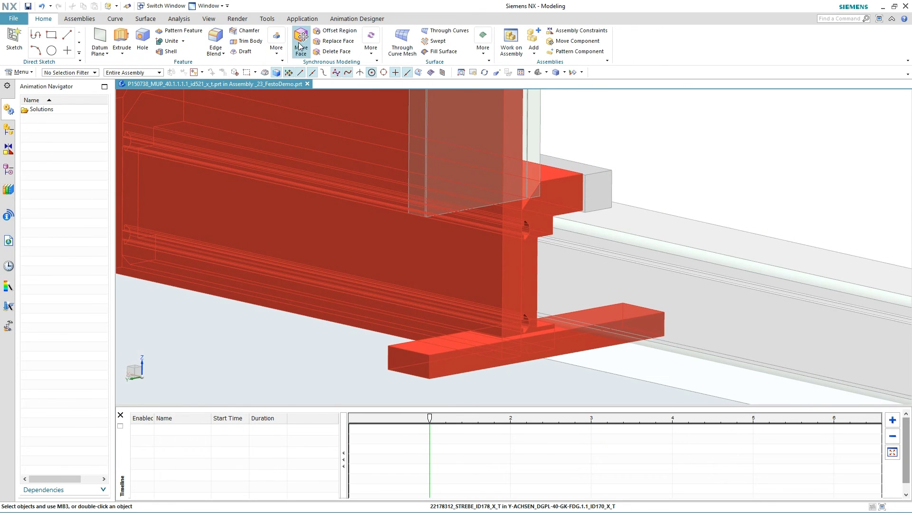
click(398, 359)
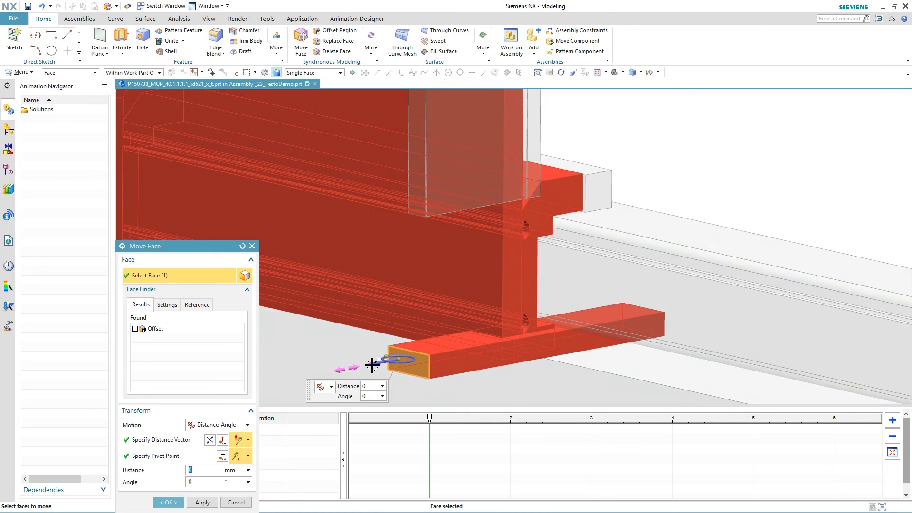
drag(457, 356, 517, 349)
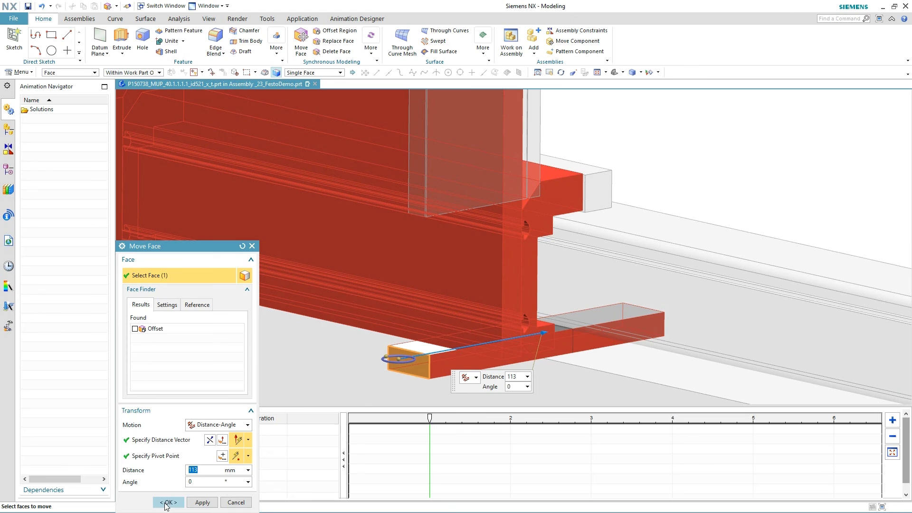
click(167, 502)
click(10, 134)
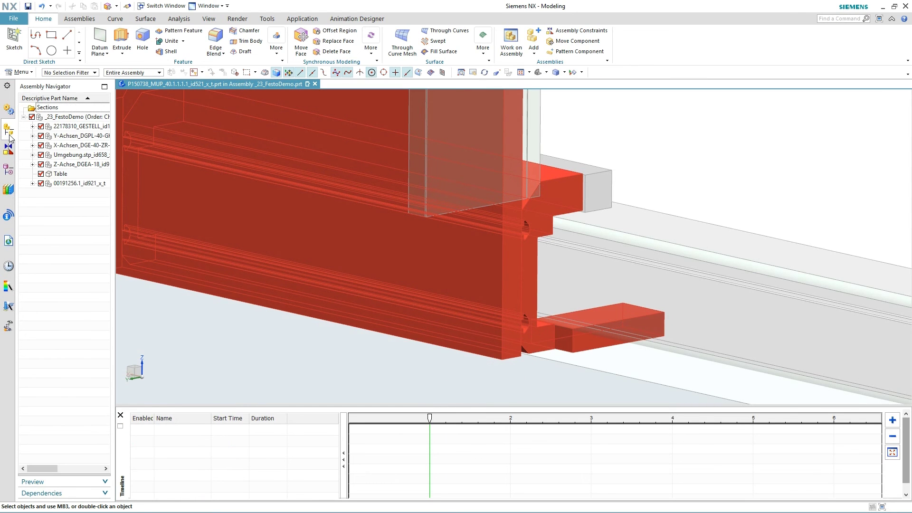
Make the whole _23_FestoDemo assembly the work part and return to the Animation Navigator
double_click(57, 118)
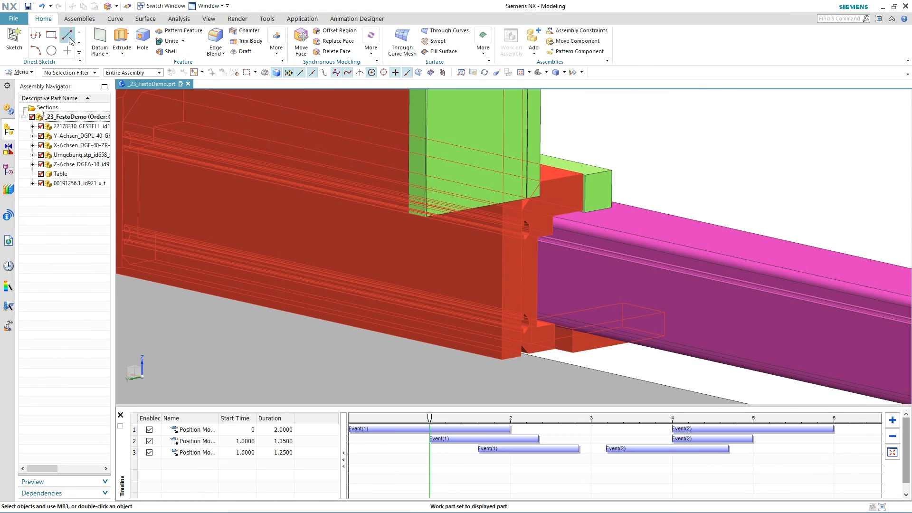
click(348, 20)
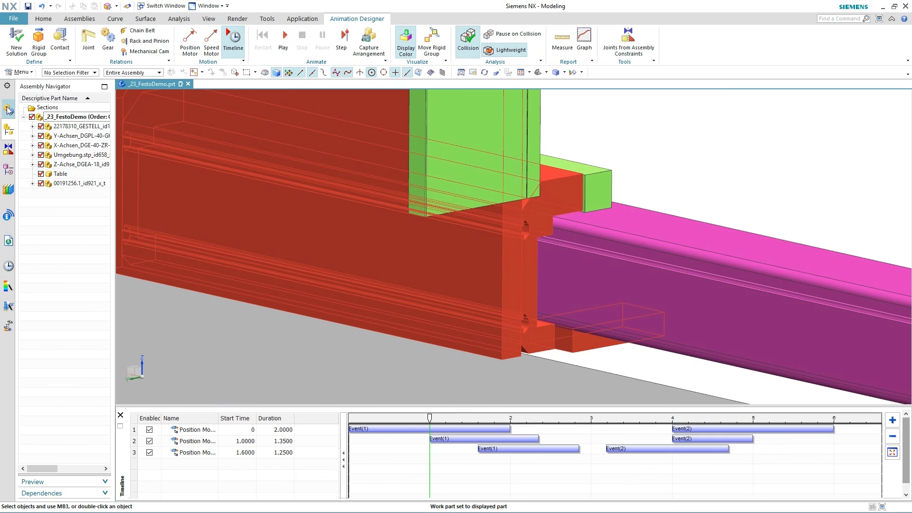
click(9, 110)
Replay the animation, fit the assembly in view, and replay with the distance now reaching about 7 mm
click(288, 40)
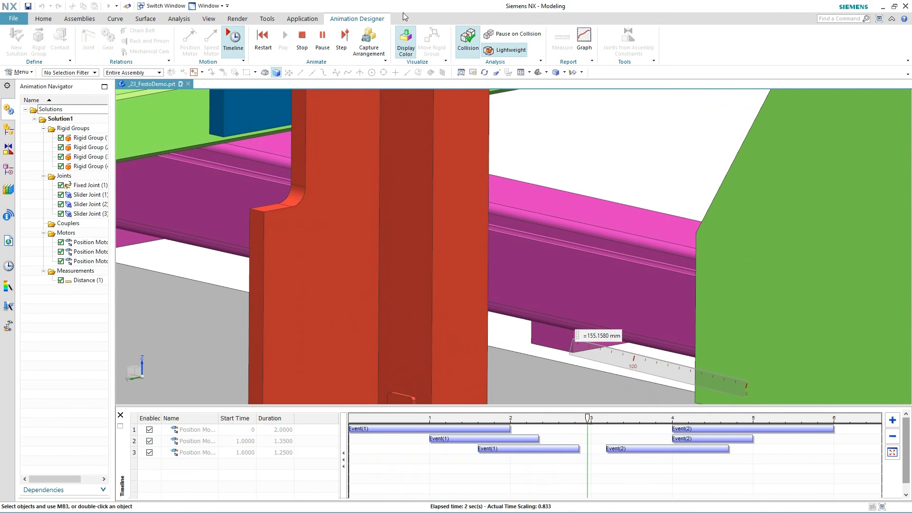
key(Escape)
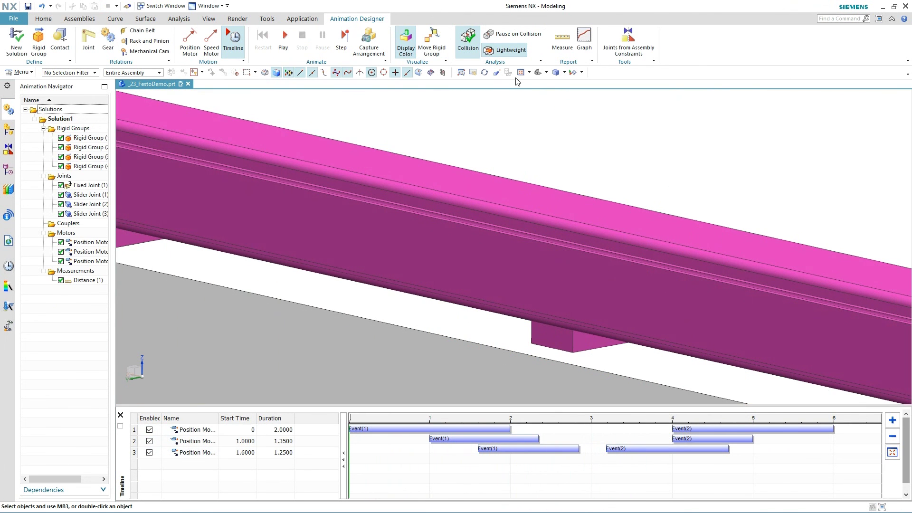
key(ctrl+f)
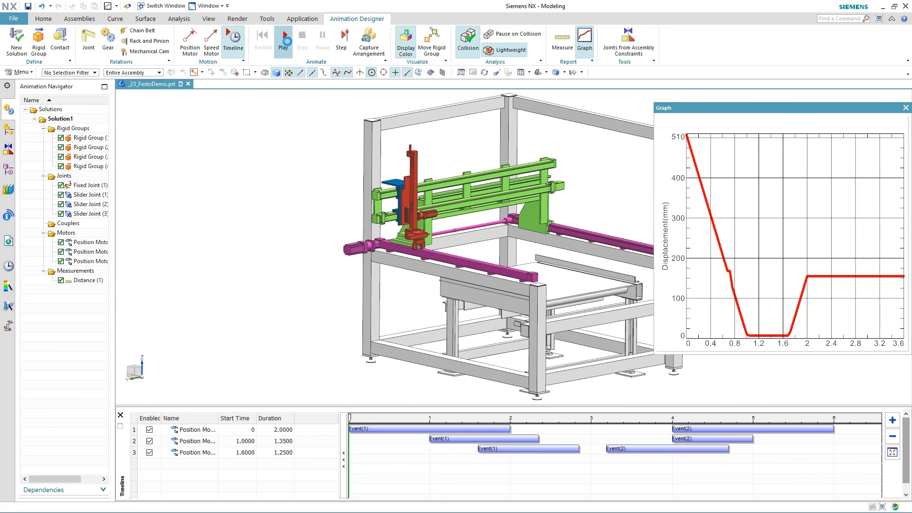
click(287, 44)
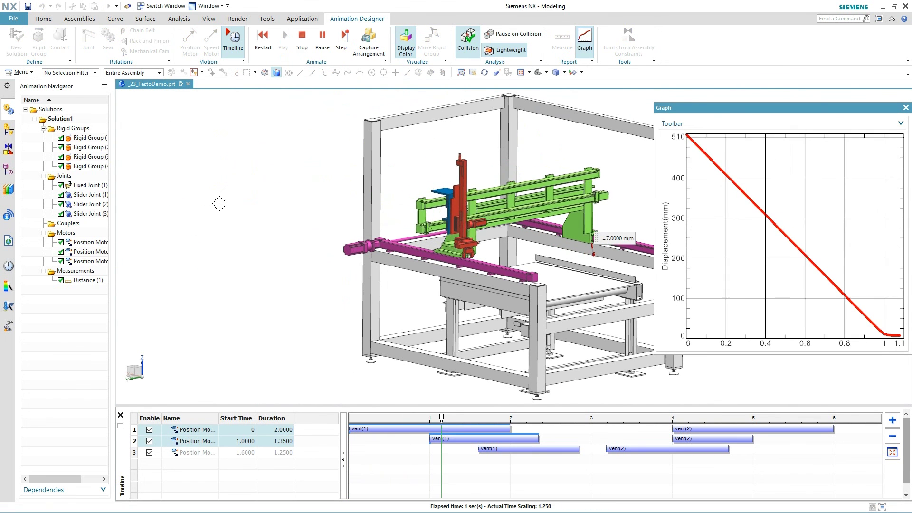